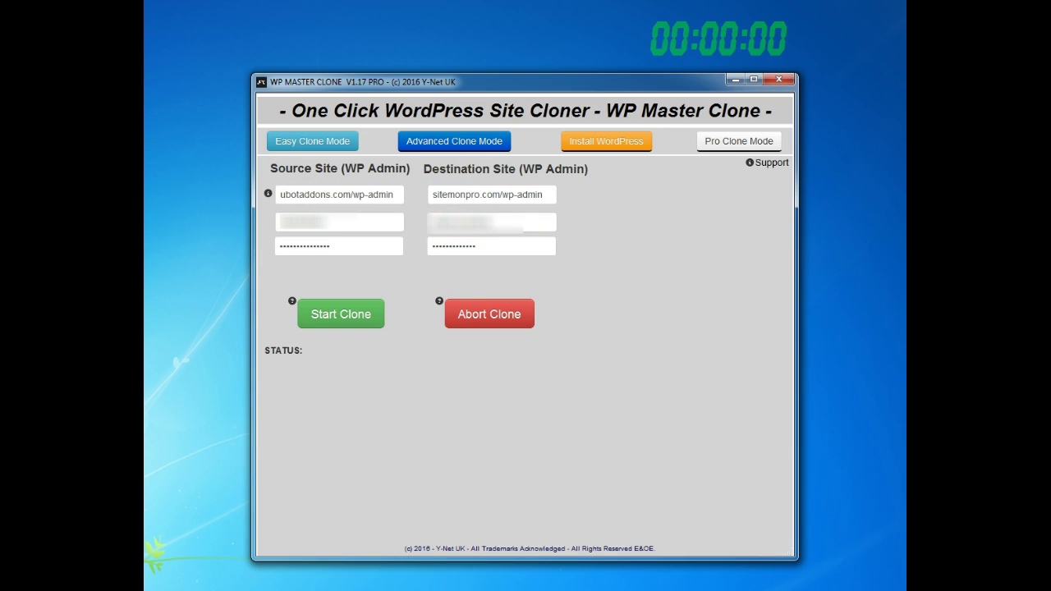
Load the source site ubotaddons.com in the web browser.
{"action": "mouse_move", "coordinate": [954, 111]}
{"action": "left_mouse_down"}
{"action": "mouse_move", "coordinate": [619, 88]}
{"action": "mouse_move", "coordinate": [664, 67]}
{"action": "left_mouse_up"}
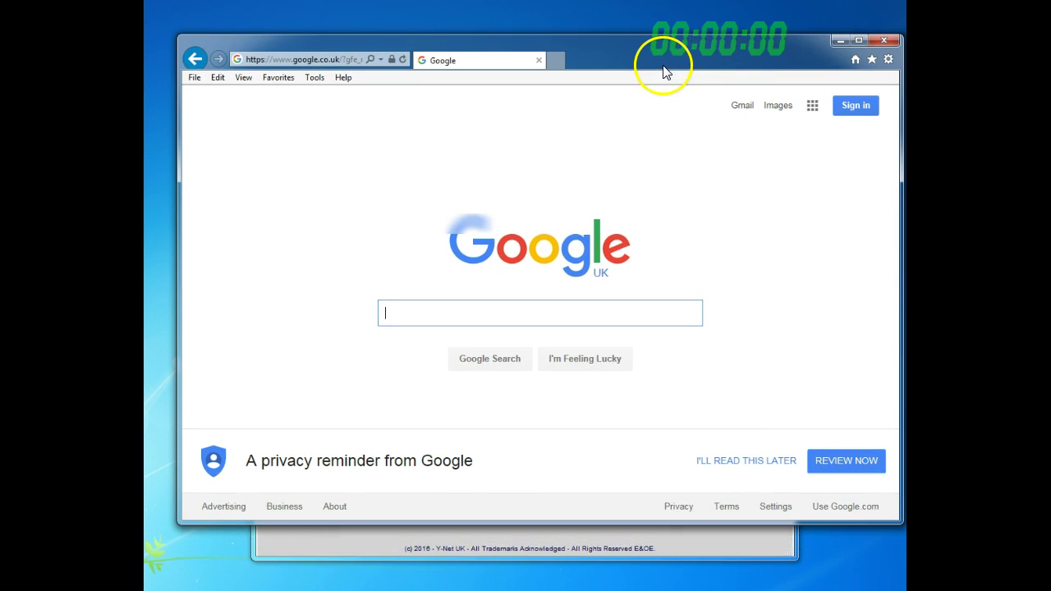
{"action": "left_click_drag", "start_coordinate": [344, 45], "coordinate": [381, 72]}
{"action": "left_click", "coordinate": [311, 88]}
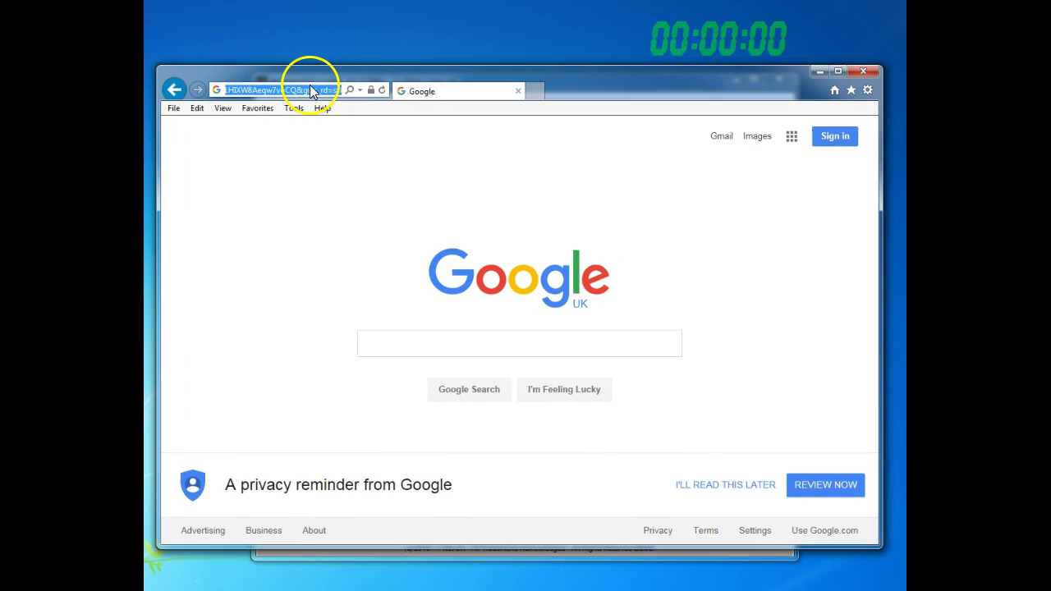
{"action": "type", "text": "ubotaddons.com"}
{"action": "key", "text": "Return"}
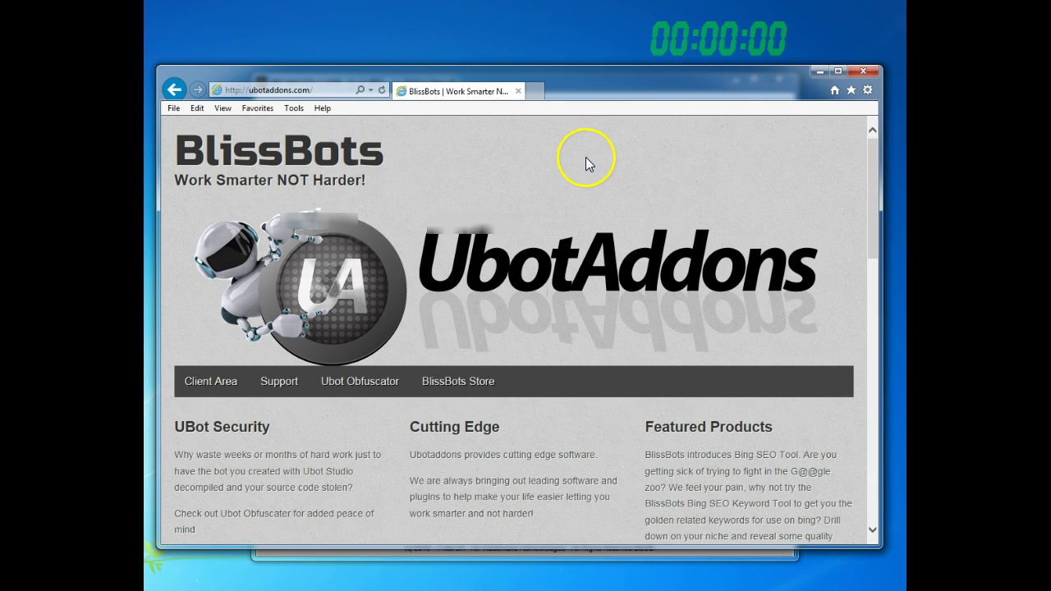
Load the destination site sitemonpro.com in the same browser window.
{"action": "left_click", "coordinate": [381, 90]}
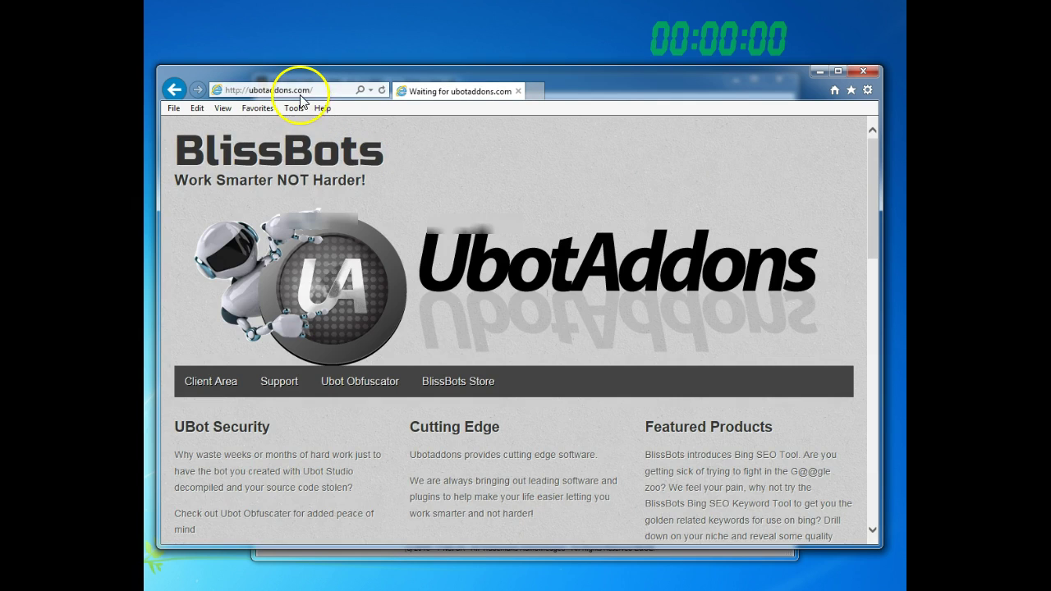
{"action": "left_click", "coordinate": [295, 89]}
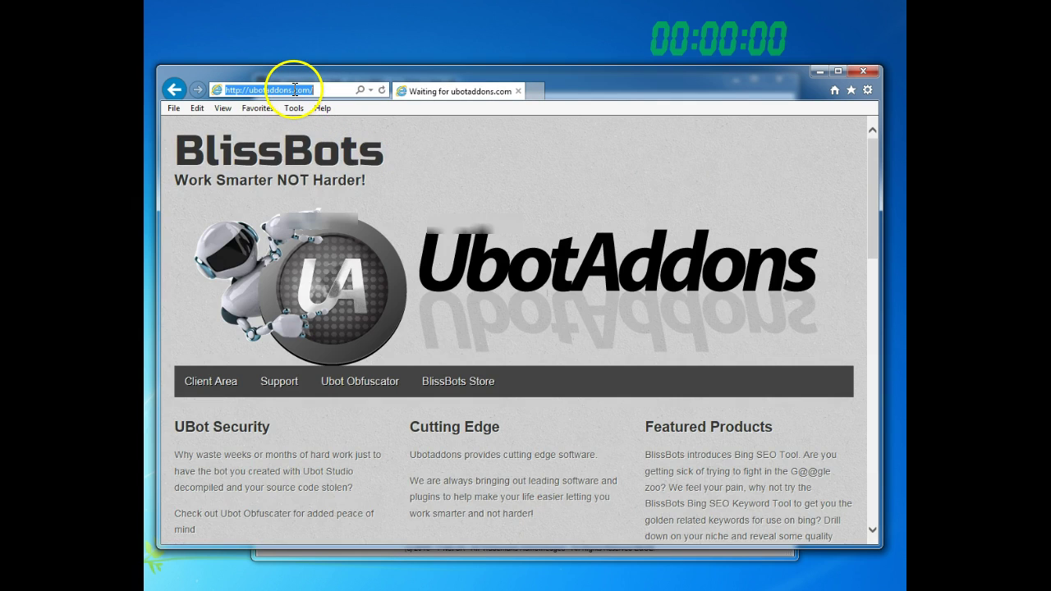
{"action": "type", "text": "sitemonpro"}
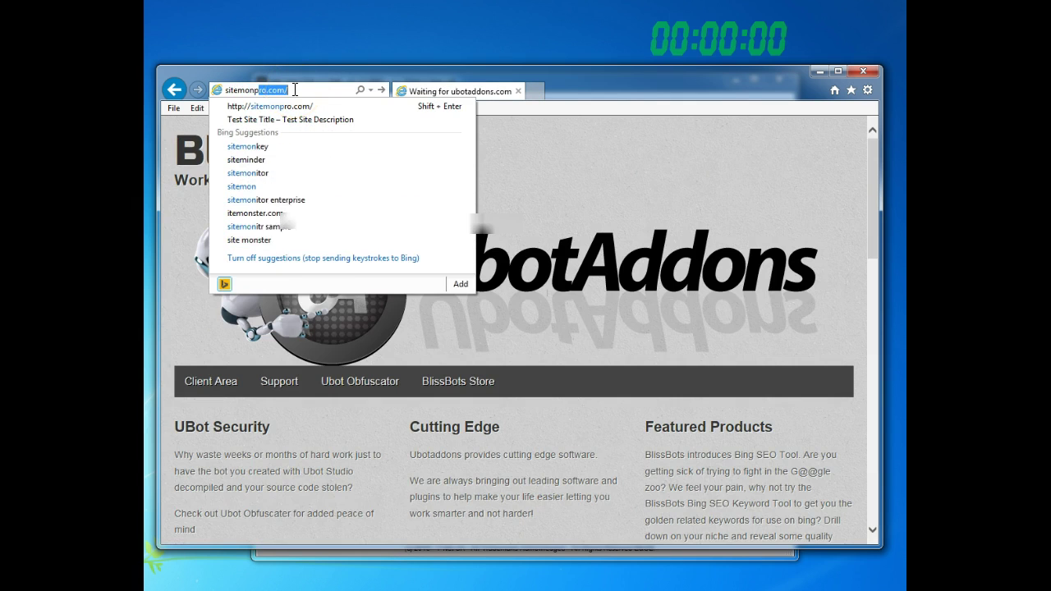
{"action": "key", "text": "Return"}
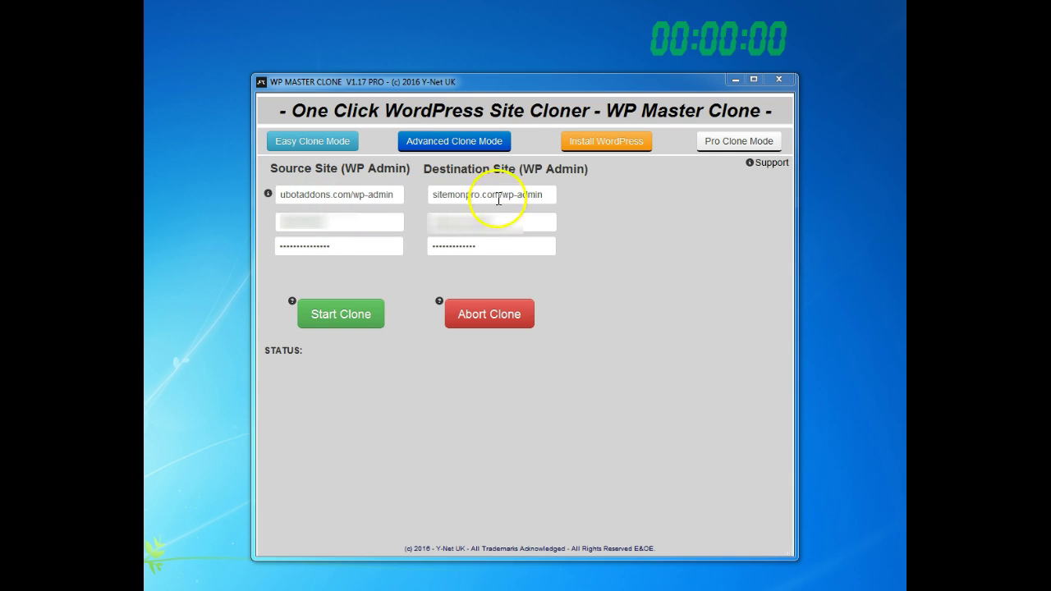
Start cloning ubotaddons.com to sitemonpro.com in Easy Clone Mode, start the desktop timer and accept overwriting the destination site.
{"action": "left_click", "coordinate": [435, 141]}
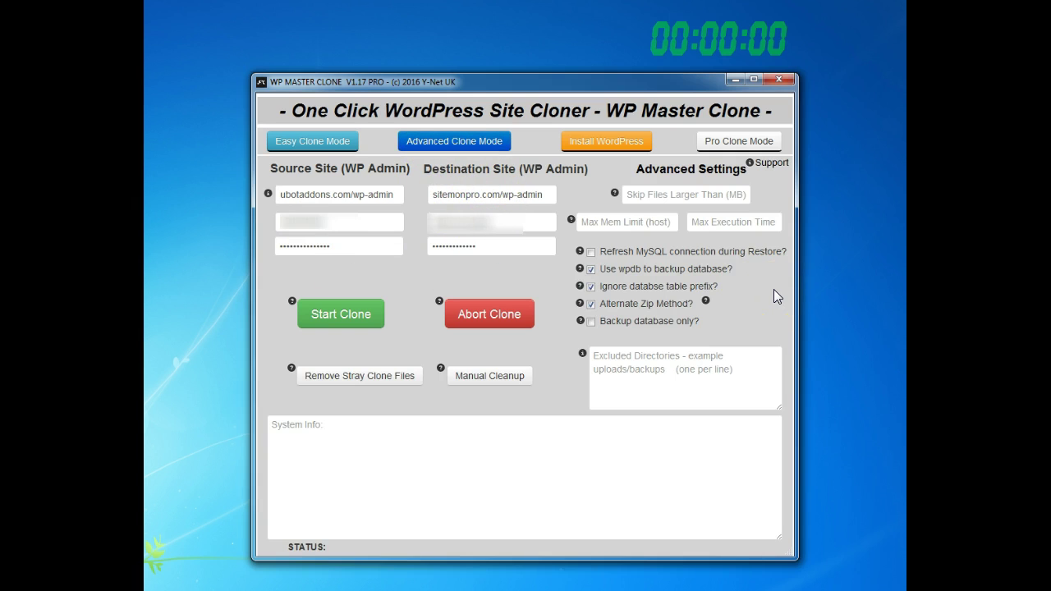
{"action": "left_click", "coordinate": [326, 148]}
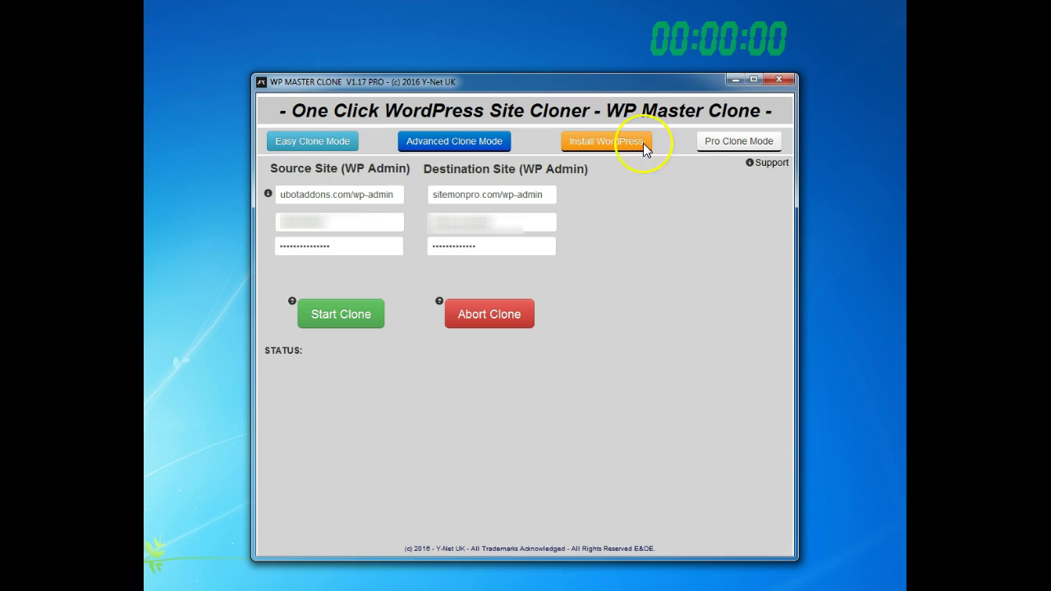
{"action": "left_click", "coordinate": [711, 42]}
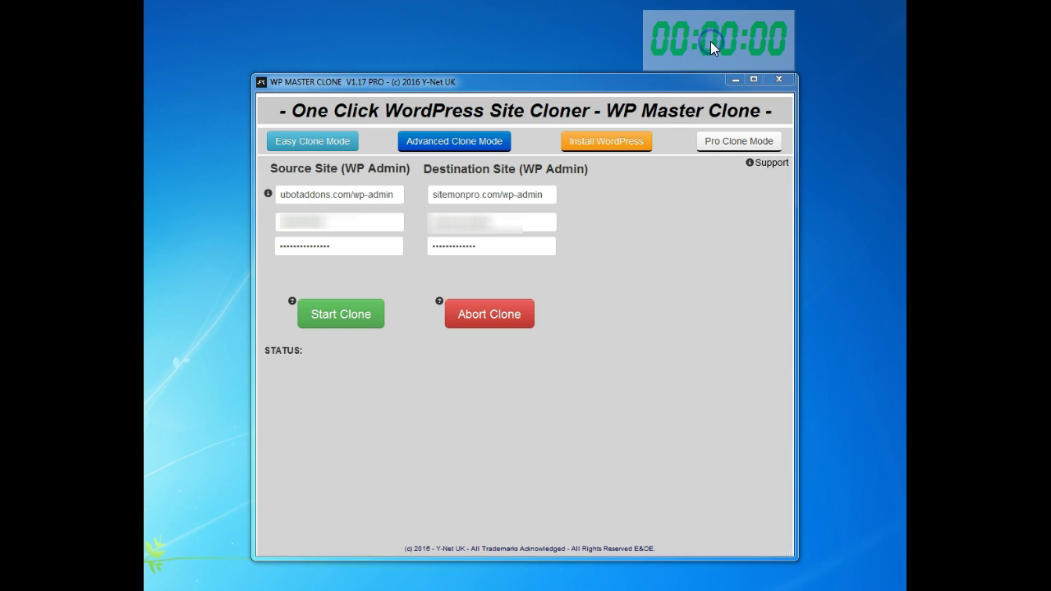
{"action": "left_click", "coordinate": [334, 318]}
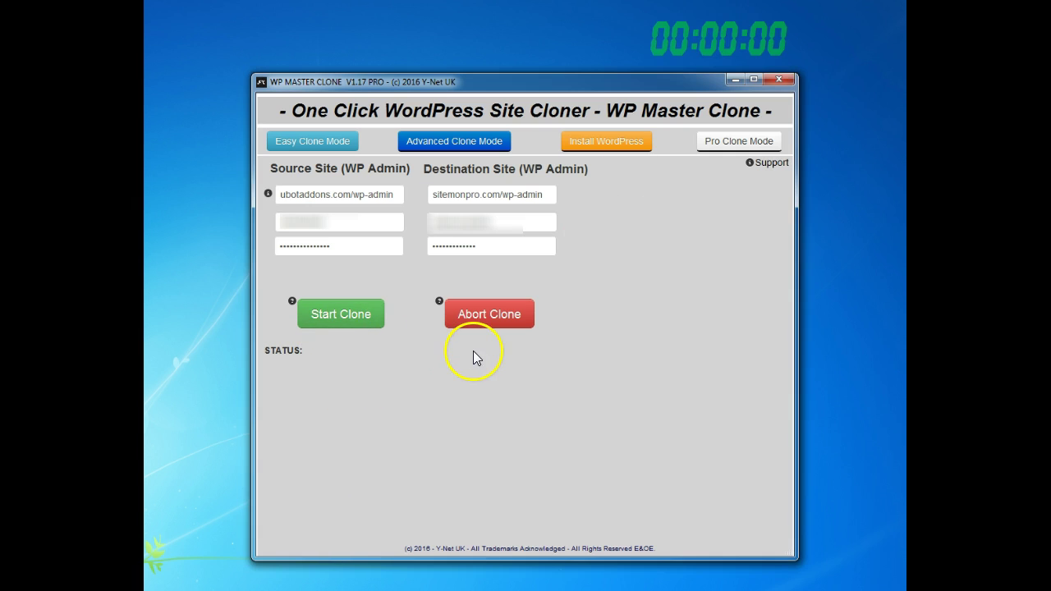
{"action": "right_click", "coordinate": [711, 41]}
{"action": "left_click", "coordinate": [725, 53]}
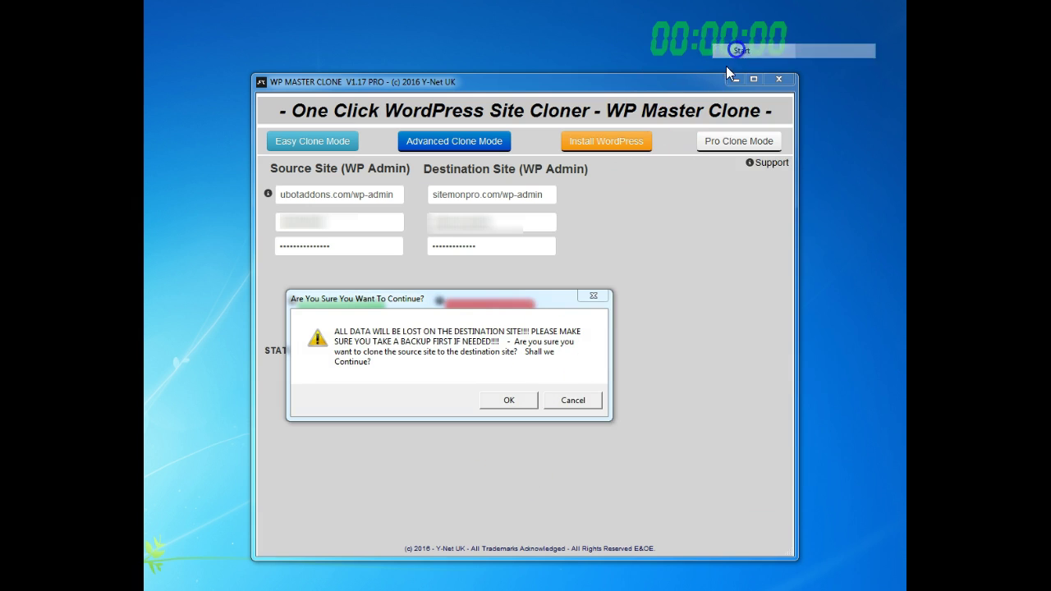
{"action": "left_click", "coordinate": [509, 400]}
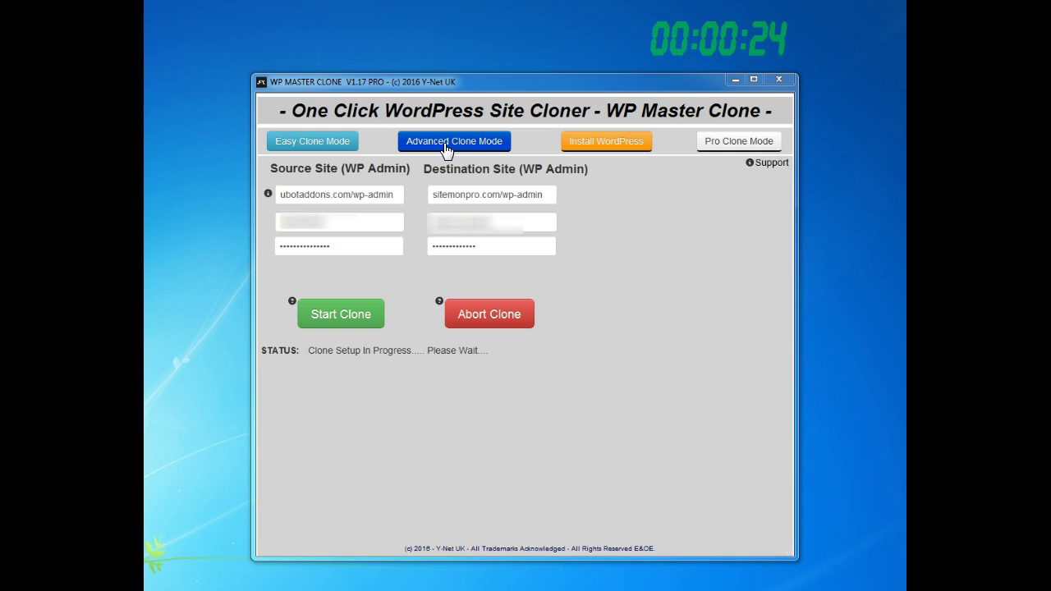
Examine the options available in Advanced Clone Mode.
{"action": "left_click", "coordinate": [448, 149]}
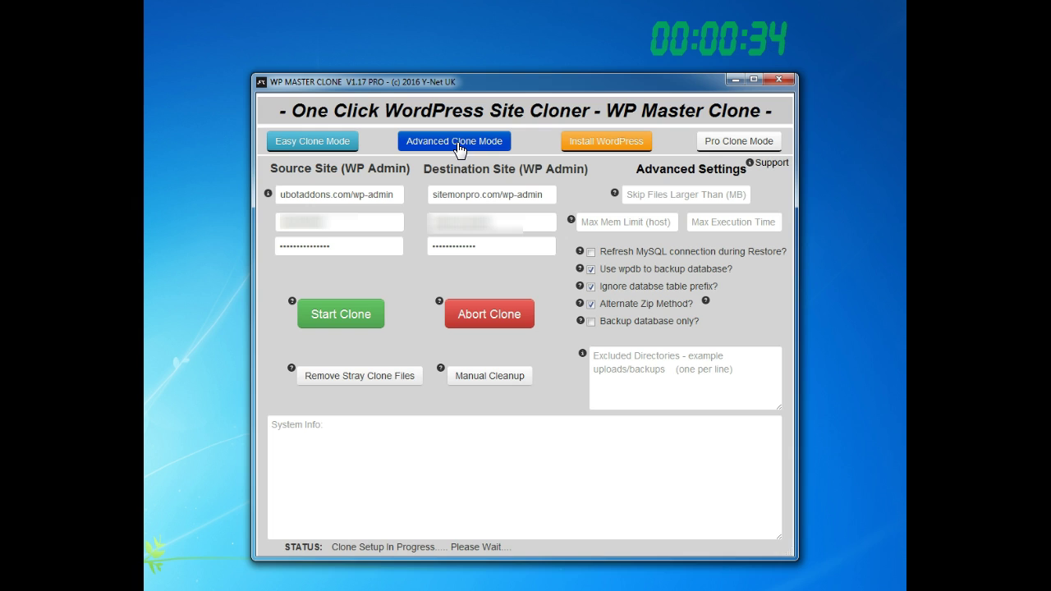
{"action": "left_click", "coordinate": [612, 141]}
{"action": "left_click", "coordinate": [294, 145]}
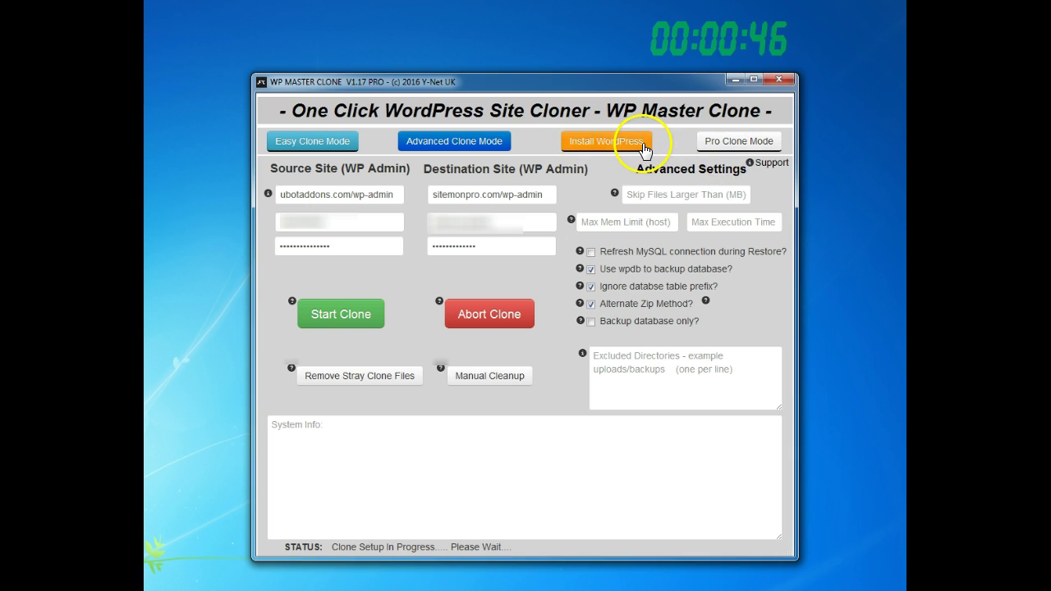
Set the operation in Pro Clone Mode to Clone Only.
{"action": "left_click", "coordinate": [713, 145]}
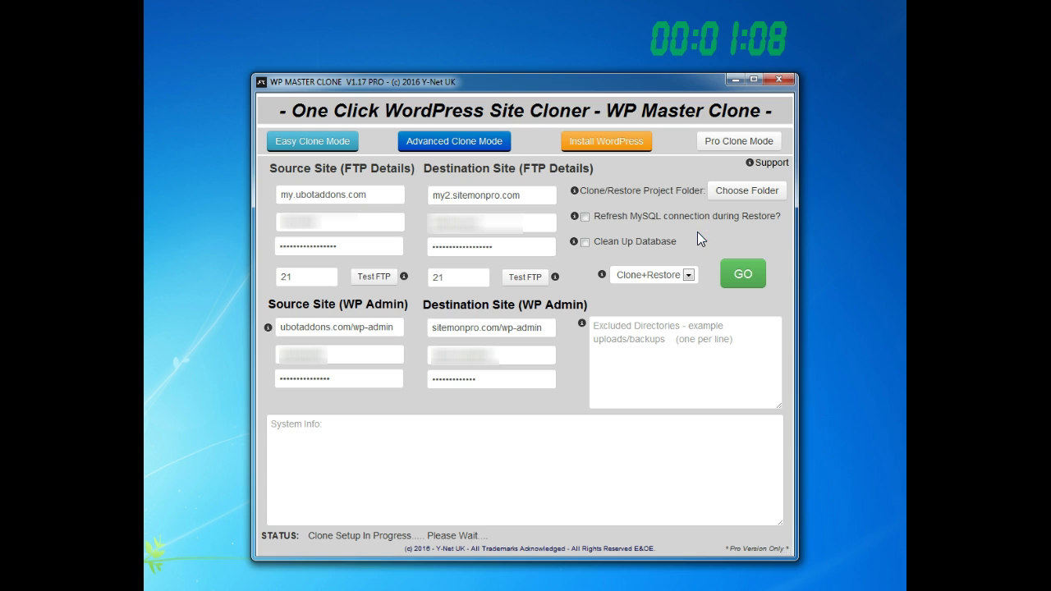
{"action": "left_click", "coordinate": [689, 275]}
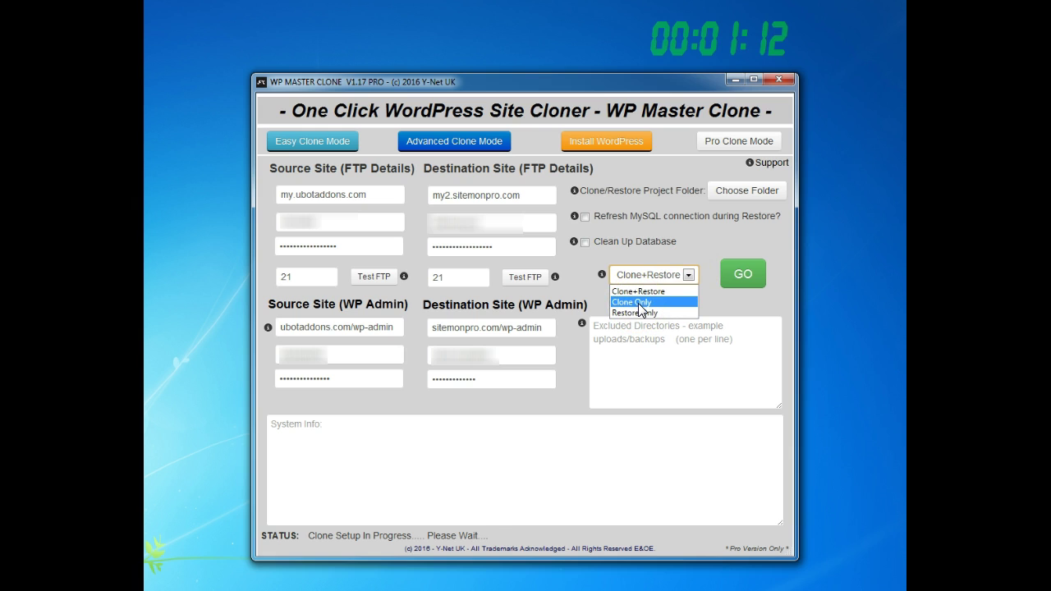
{"action": "left_click", "coordinate": [585, 269]}
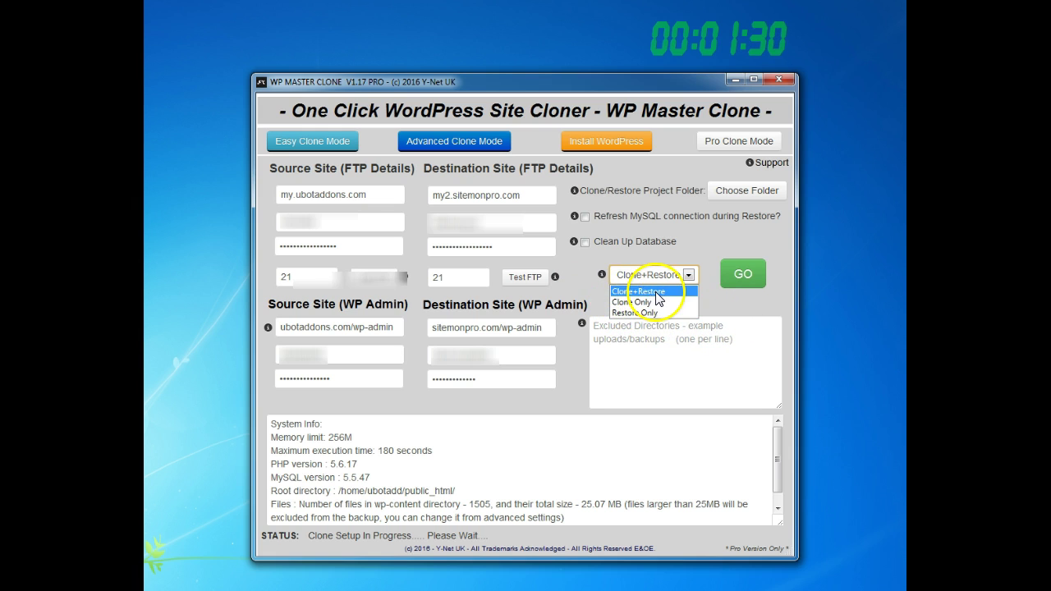
{"action": "left_click", "coordinate": [715, 309]}
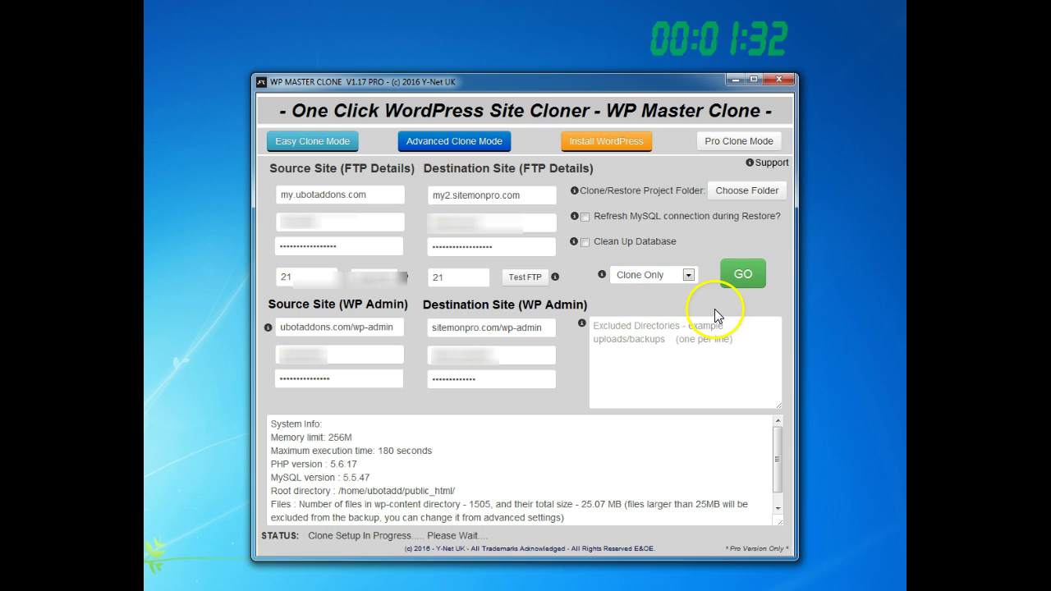
Examine the cPanel and WordPress details in the Install WordPress form.
{"action": "left_click", "coordinate": [599, 145]}
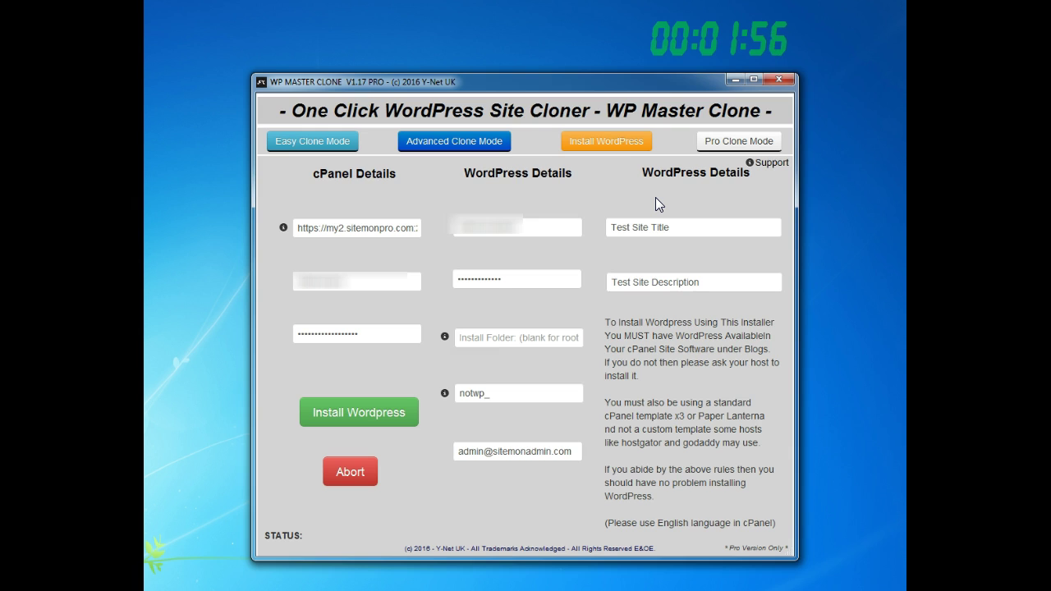
{"action": "left_click", "coordinate": [618, 197]}
{"action": "left_click_drag", "start_coordinate": [605, 192], "coordinate": [558, 173]}
{"action": "left_click", "coordinate": [538, 181]}
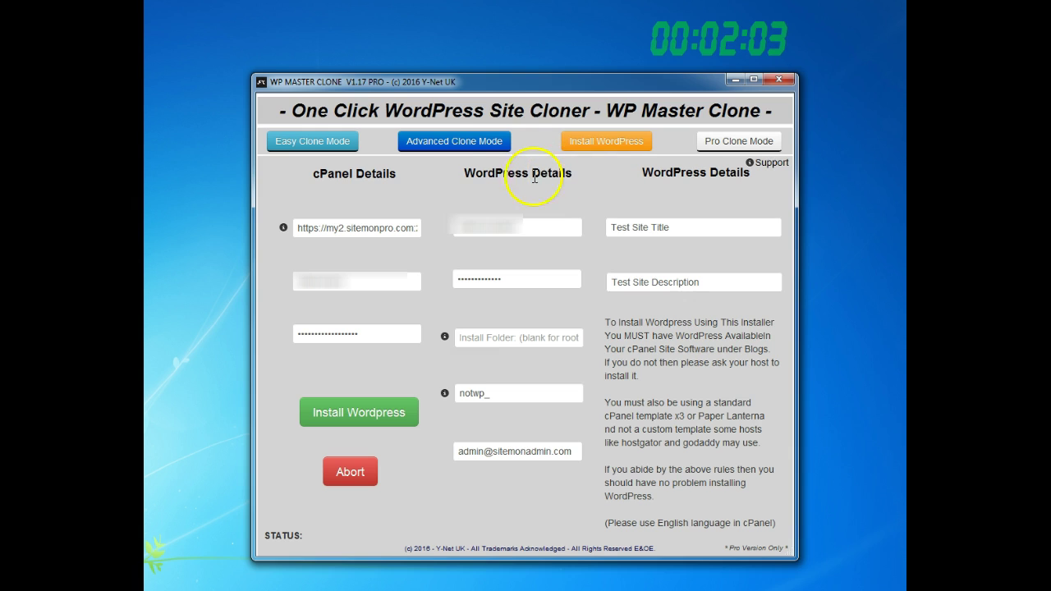
Read the help tips for the Advanced Clone Mode settings, including memory limit, execution time and database table prefix.
{"action": "left_click", "coordinate": [457, 143]}
{"action": "left_click", "coordinate": [444, 141]}
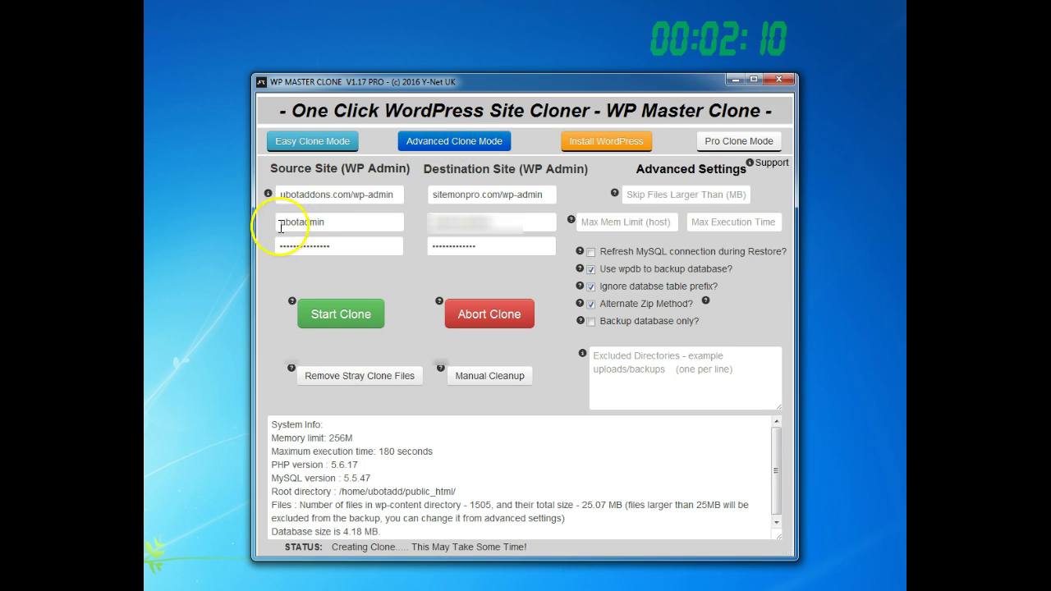
{"action": "mouse_move", "coordinate": [269, 198]}
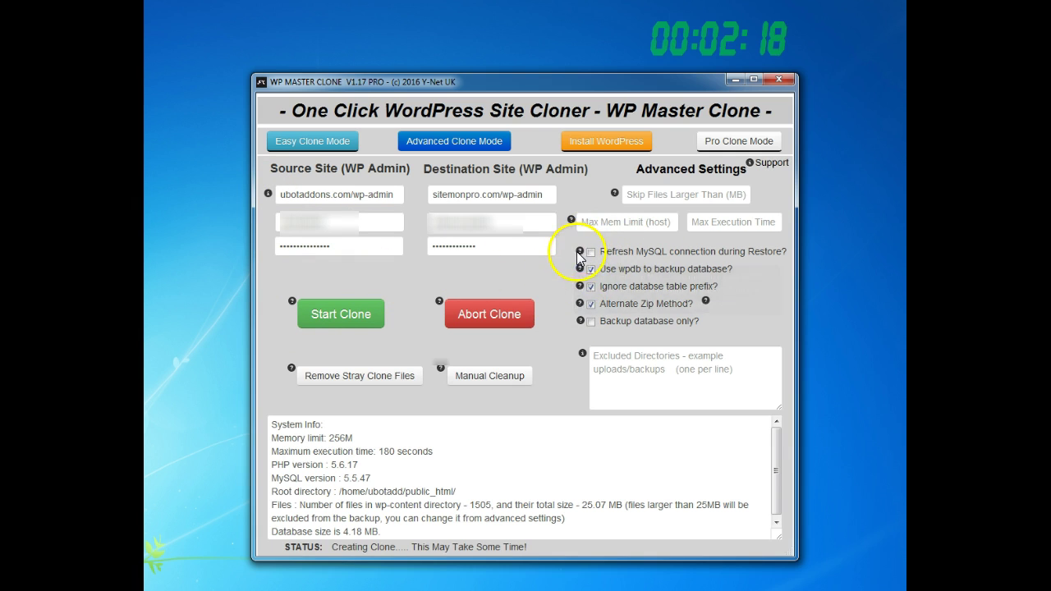
{"action": "mouse_move", "coordinate": [581, 327]}
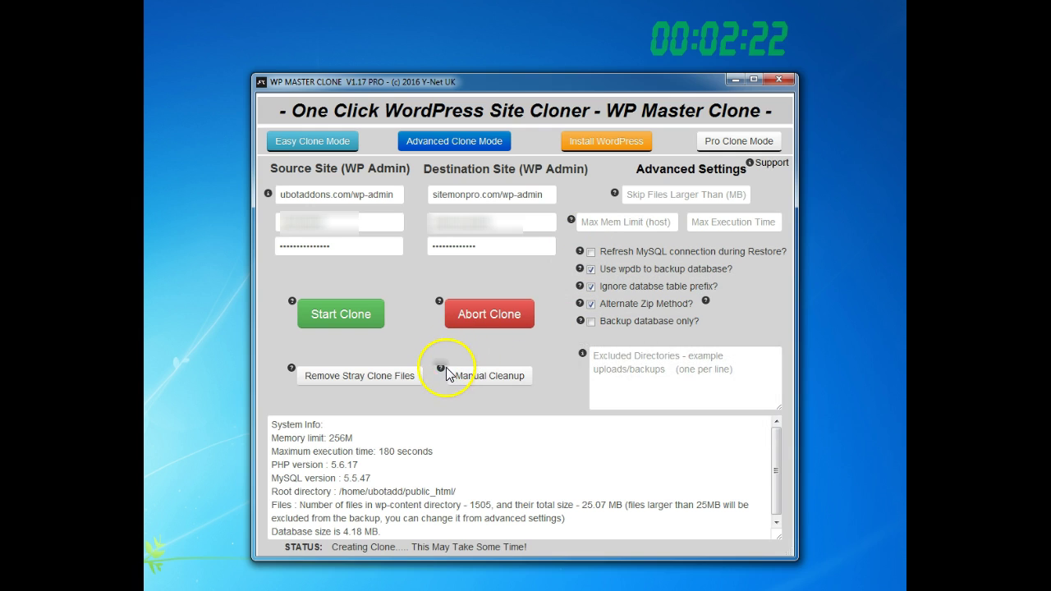
{"action": "mouse_move", "coordinate": [444, 365]}
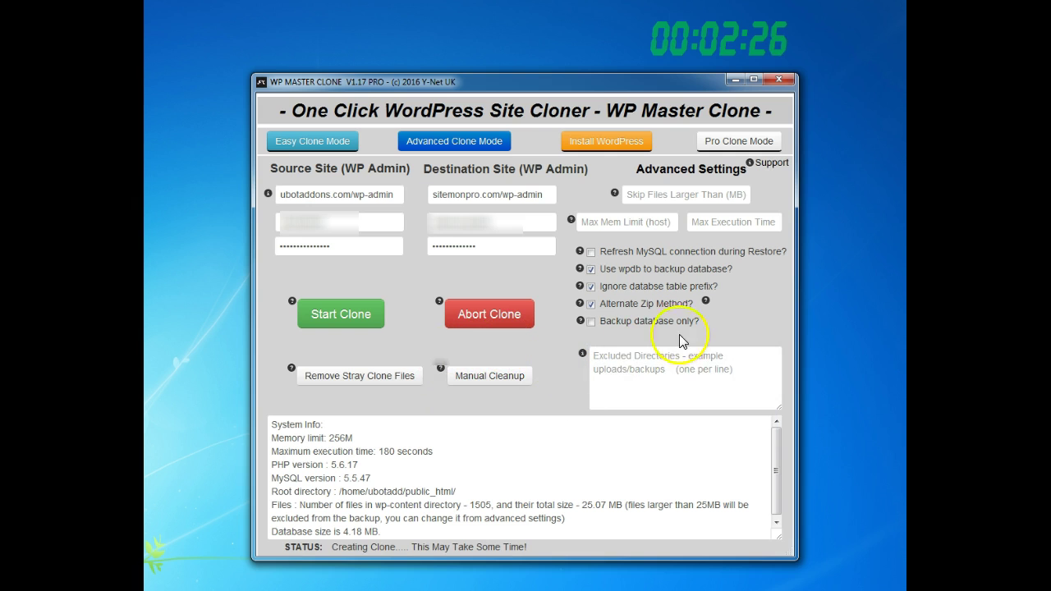
{"action": "mouse_move", "coordinate": [571, 223]}
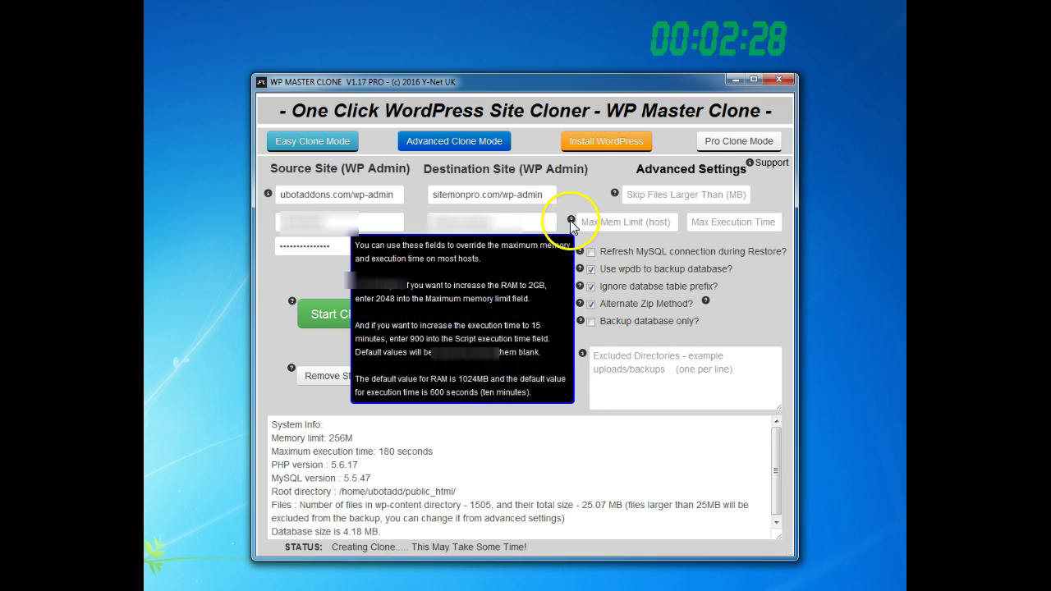
{"action": "mouse_move", "coordinate": [587, 280]}
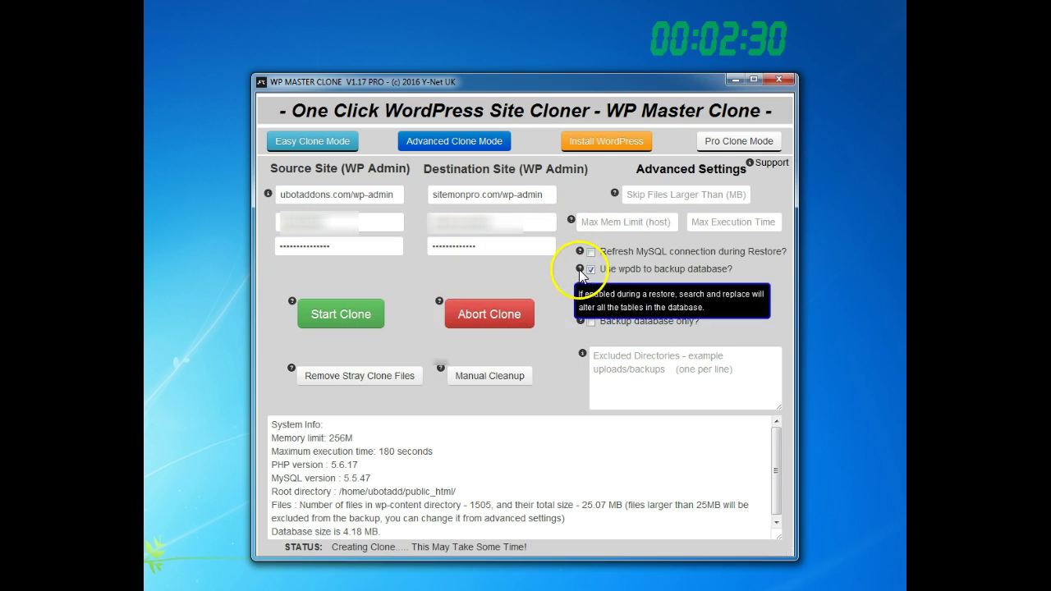
Glance through the WordPress installer, pro and advanced modes again and return to Easy Clone Mode to check the clone status.
{"action": "left_click", "coordinate": [608, 143]}
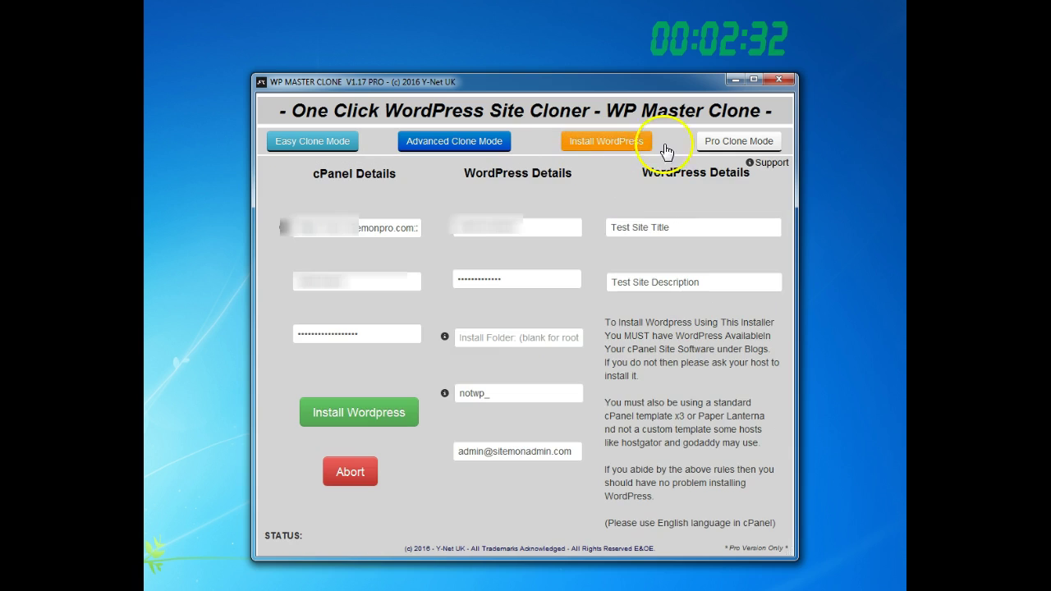
{"action": "left_click", "coordinate": [740, 141]}
{"action": "left_click", "coordinate": [616, 141]}
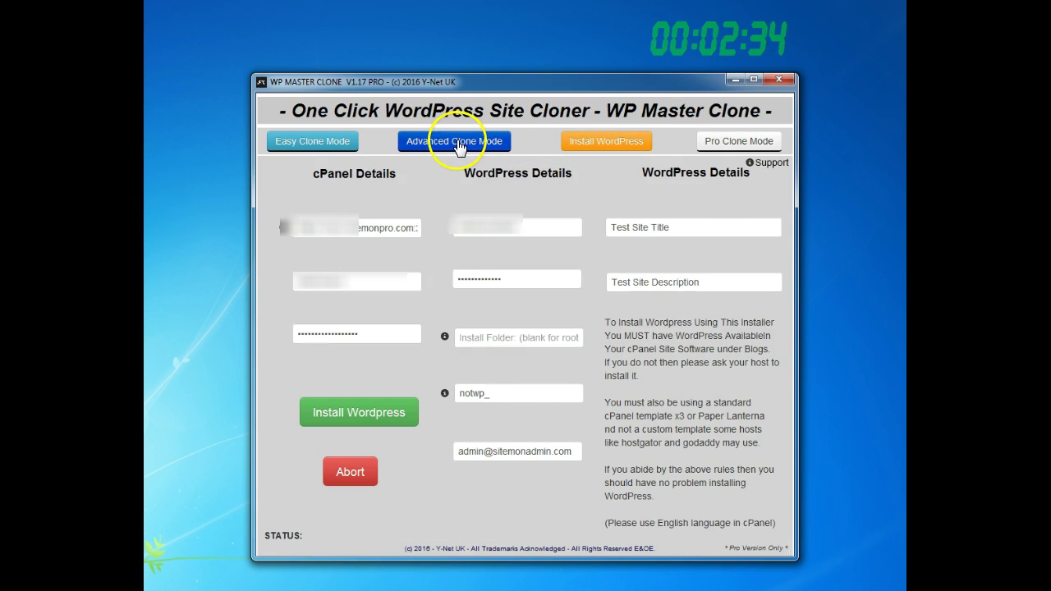
{"action": "left_click", "coordinate": [462, 141]}
{"action": "left_click", "coordinate": [322, 142]}
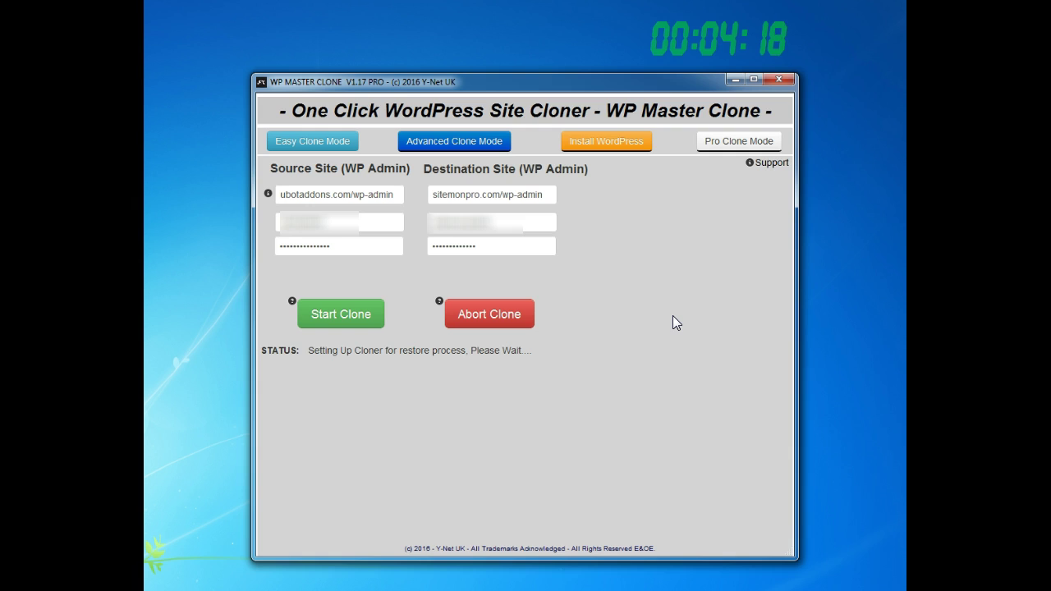
Review the Pro Clone Mode database cleanup help and destination system info, and return to Easy Clone Mode.
{"action": "left_click", "coordinate": [719, 142]}
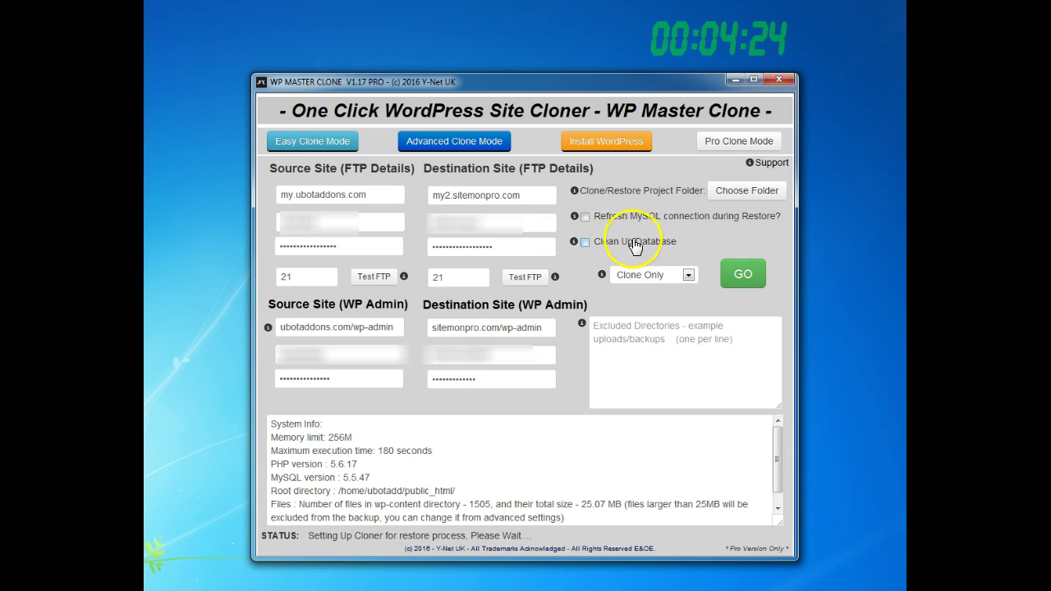
{"action": "mouse_move", "coordinate": [574, 243]}
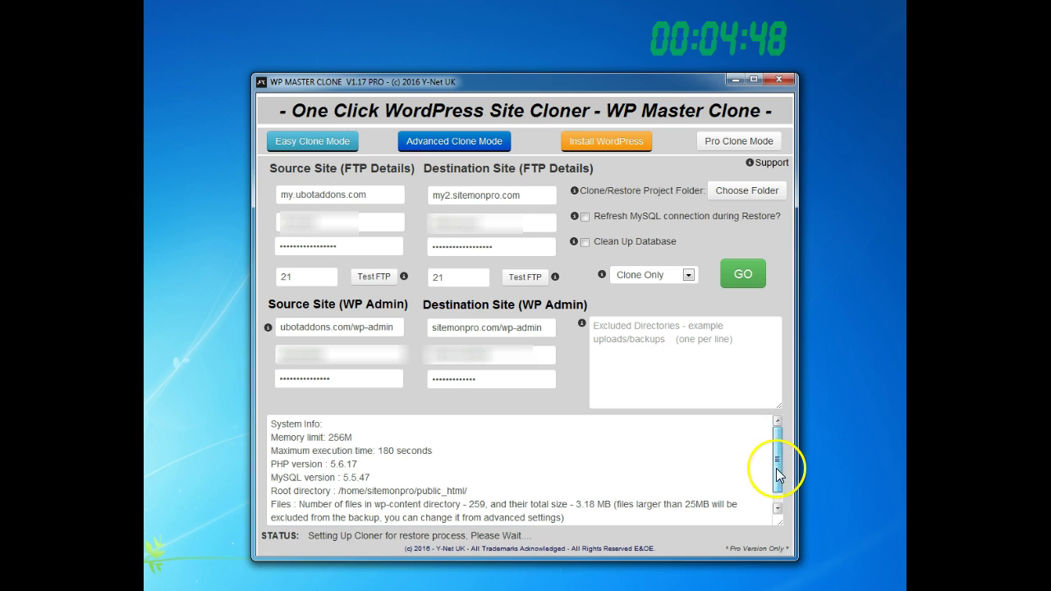
{"action": "scroll", "coordinate": [774, 469], "scroll_direction": "down", "scroll_amount": 1}
{"action": "scroll", "coordinate": [783, 481], "scroll_direction": "up", "scroll_amount": 1}
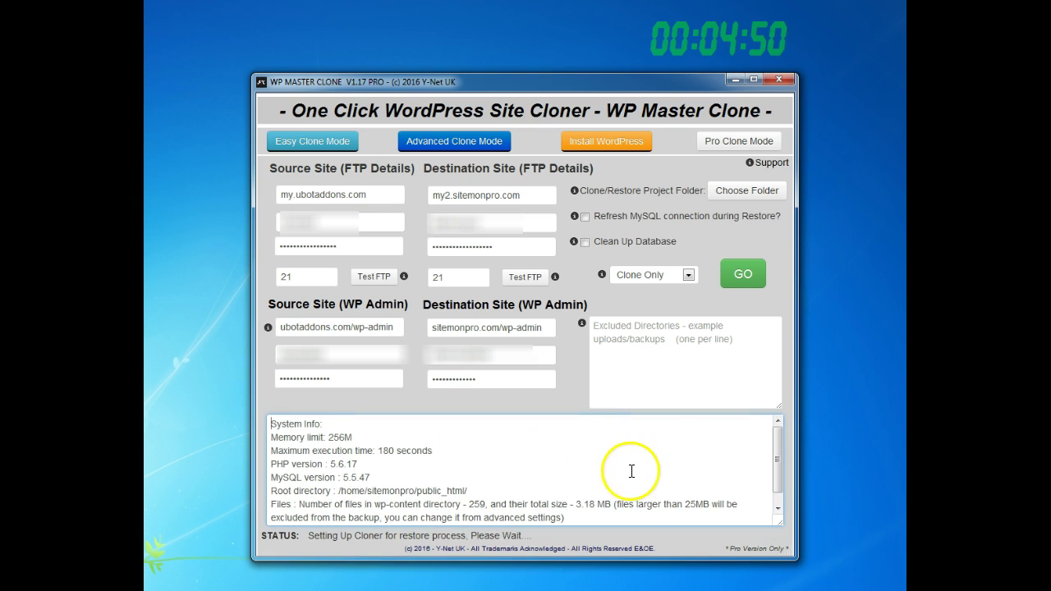
{"action": "left_click", "coordinate": [314, 144]}
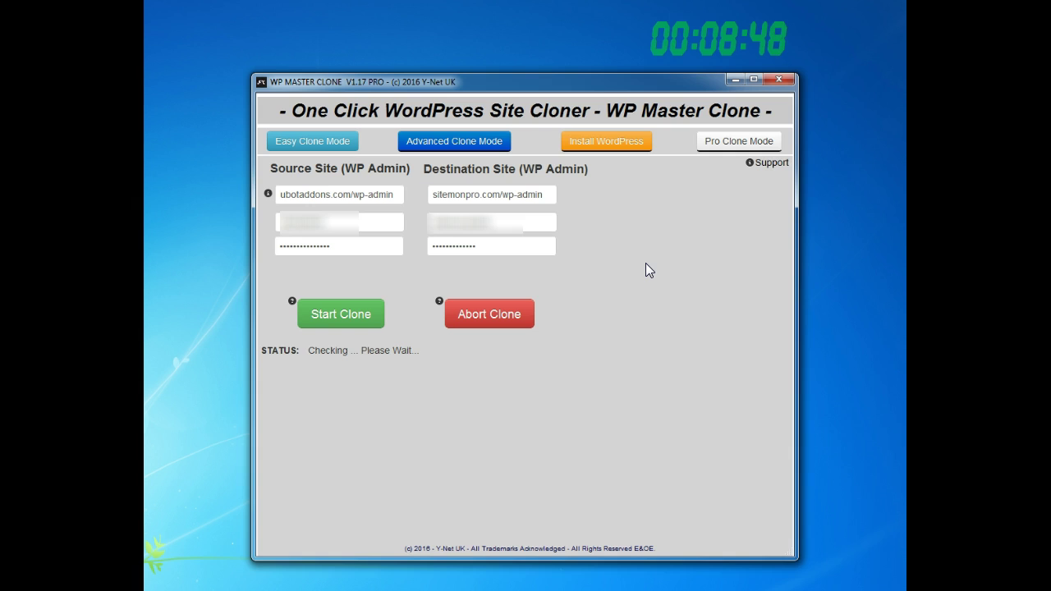
{"action": "left_click", "coordinate": [663, 280]}
{"action": "mouse_move", "coordinate": [769, 168]}
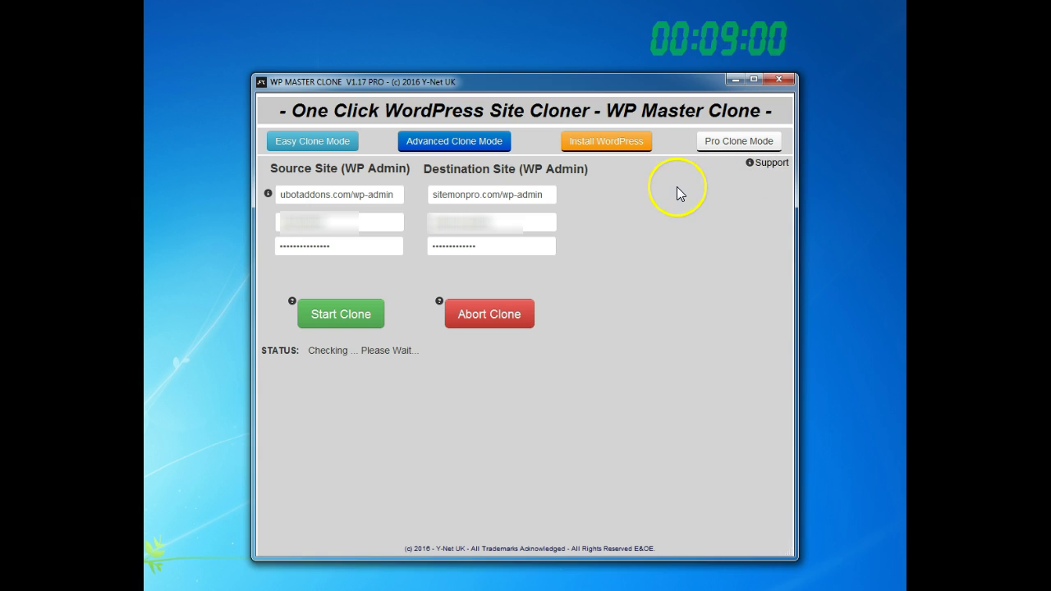
Review the destination FTP test help in Pro Clone Mode, and stop the on-screen timer when the clone process finishes.
{"action": "left_click", "coordinate": [714, 148]}
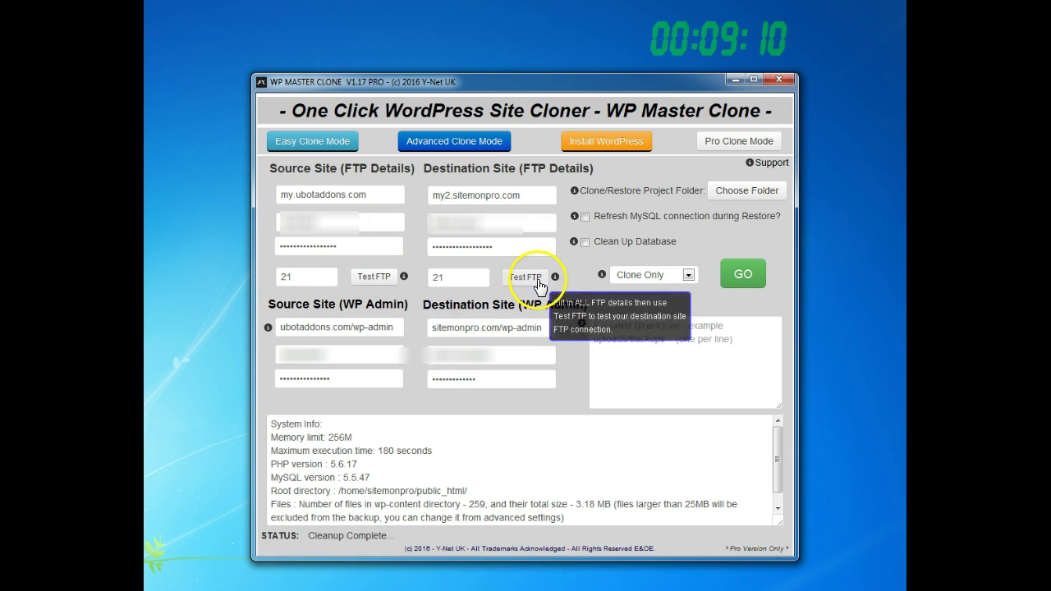
{"action": "mouse_move", "coordinate": [557, 280]}
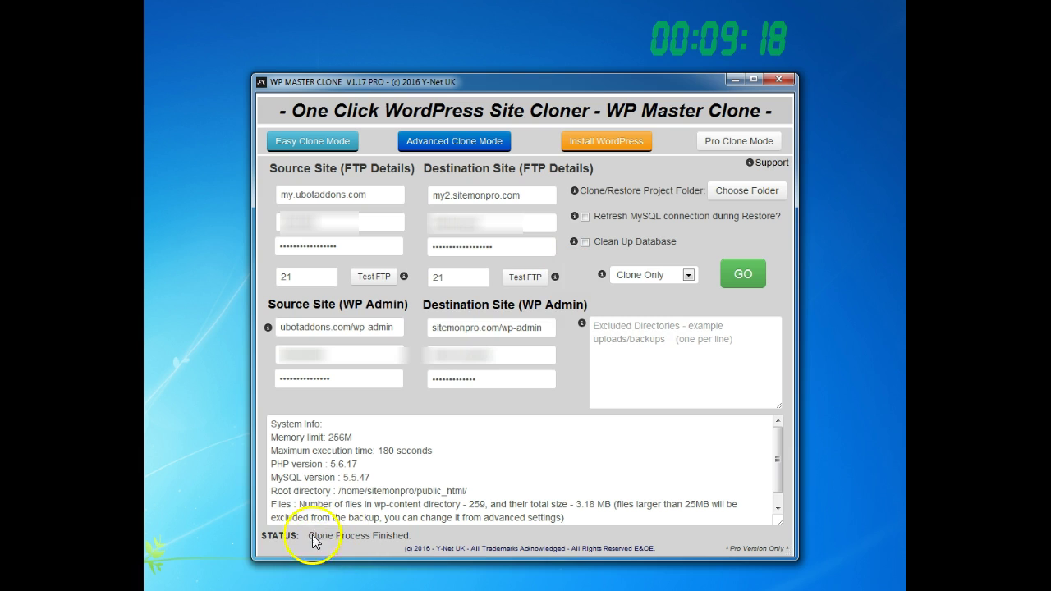
{"action": "right_click", "coordinate": [710, 47]}
{"action": "left_click", "coordinate": [737, 55]}
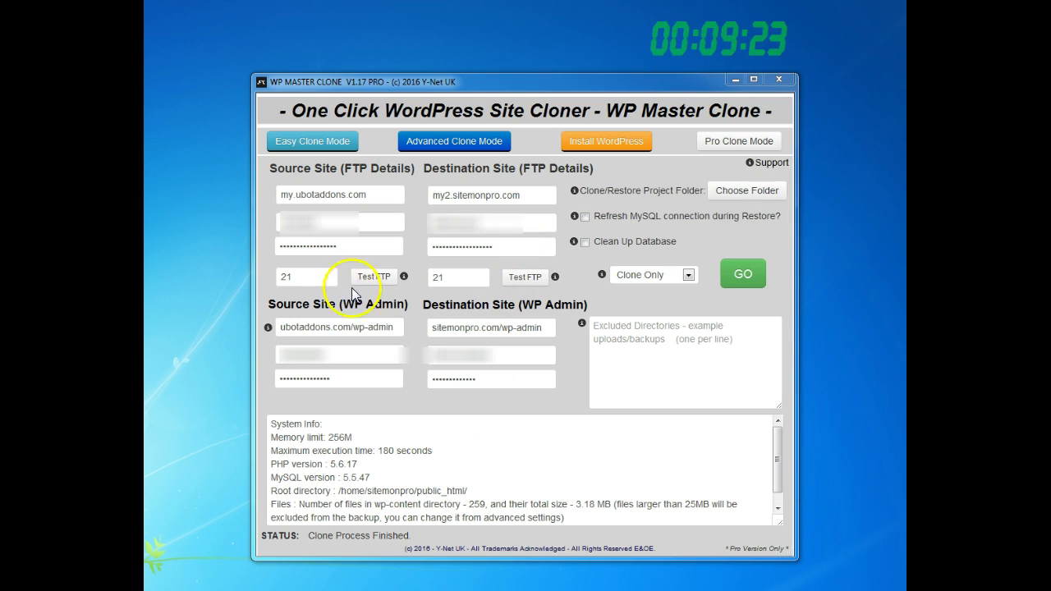
Test the source and destination FTP connections on port 21, and retest the destination with an altered FTP username.
{"action": "left_click", "coordinate": [378, 283]}
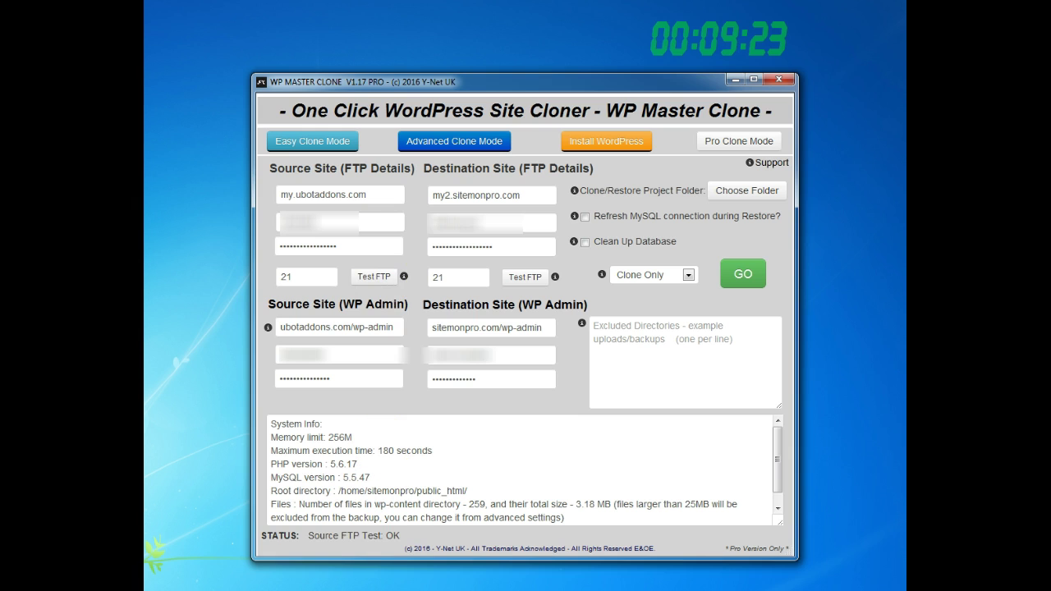
{"action": "left_click", "coordinate": [523, 276]}
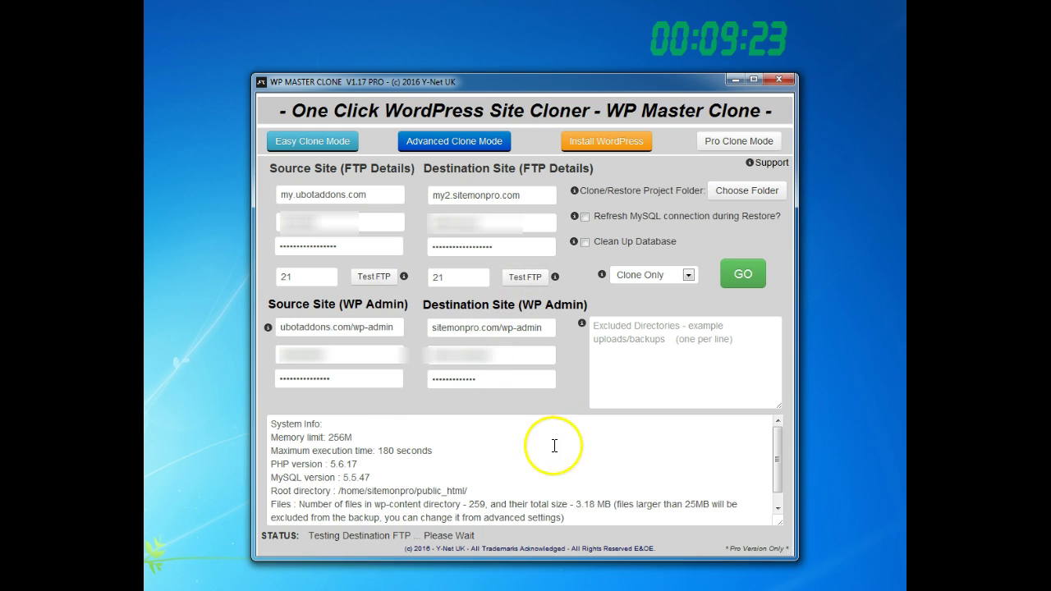
{"action": "double_click", "coordinate": [493, 224]}
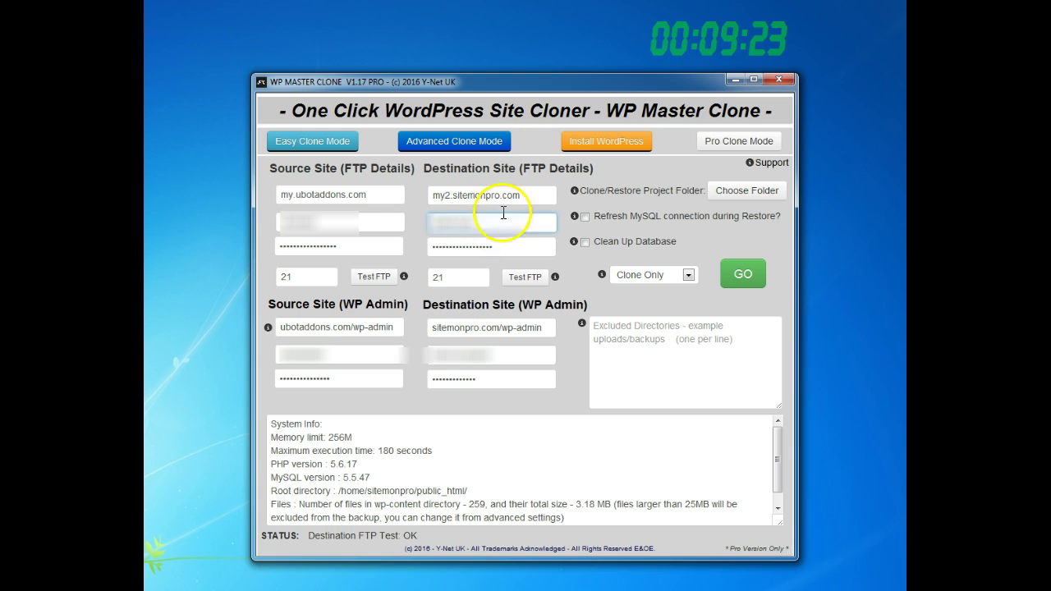
{"action": "left_click", "coordinate": [525, 279]}
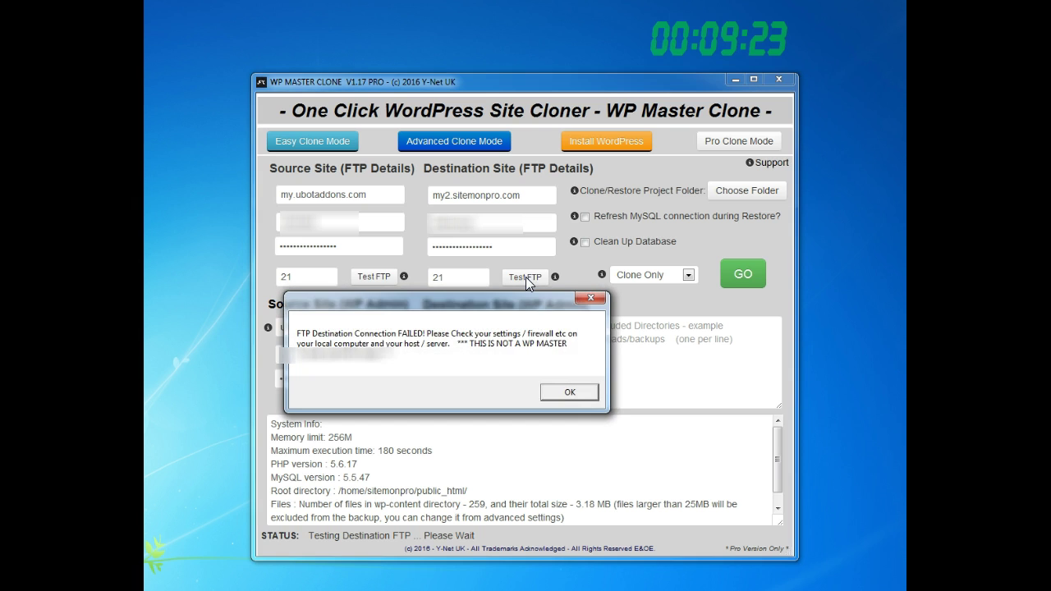
Read the destination FTP test message, dismiss it and return to Easy Clone Mode.
{"action": "left_click_drag", "start_coordinate": [493, 302], "coordinate": [530, 283]}
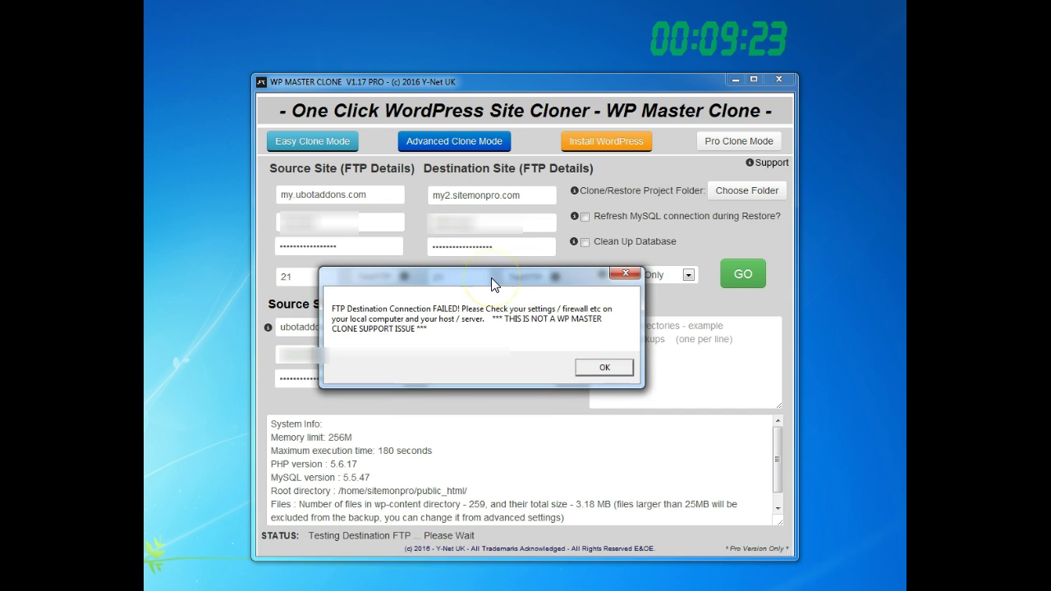
{"action": "mouse_move", "coordinate": [491, 278]}
{"action": "left_mouse_down"}
{"action": "mouse_move", "coordinate": [536, 294]}
{"action": "mouse_move", "coordinate": [519, 270]}
{"action": "mouse_move", "coordinate": [502, 286]}
{"action": "mouse_move", "coordinate": [479, 286]}
{"action": "mouse_move", "coordinate": [537, 285]}
{"action": "mouse_move", "coordinate": [476, 286]}
{"action": "left_mouse_up"}
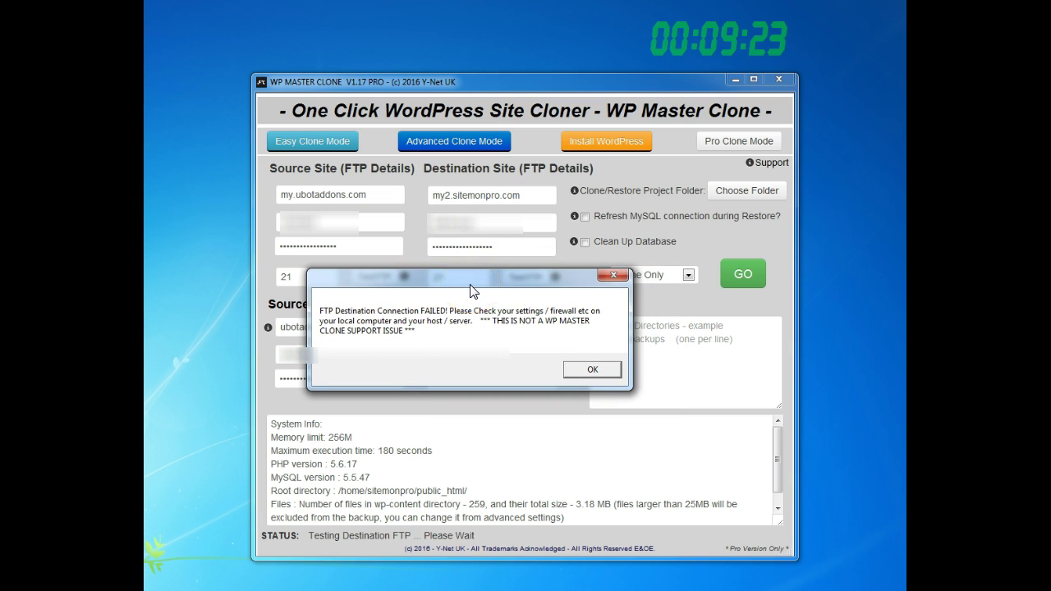
{"action": "left_click_drag", "start_coordinate": [468, 281], "coordinate": [483, 277]}
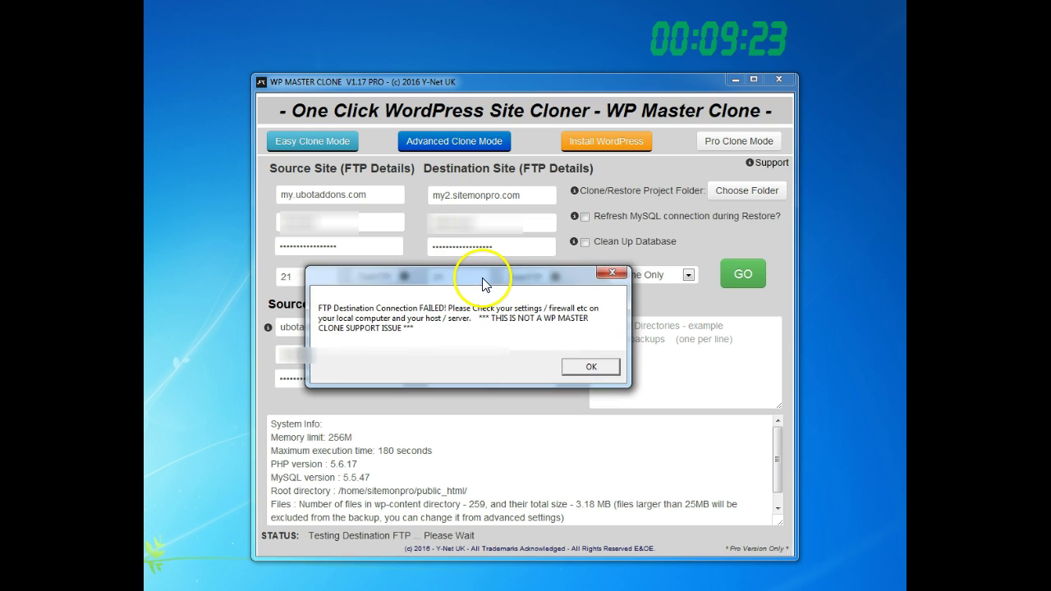
{"action": "left_click", "coordinate": [567, 370]}
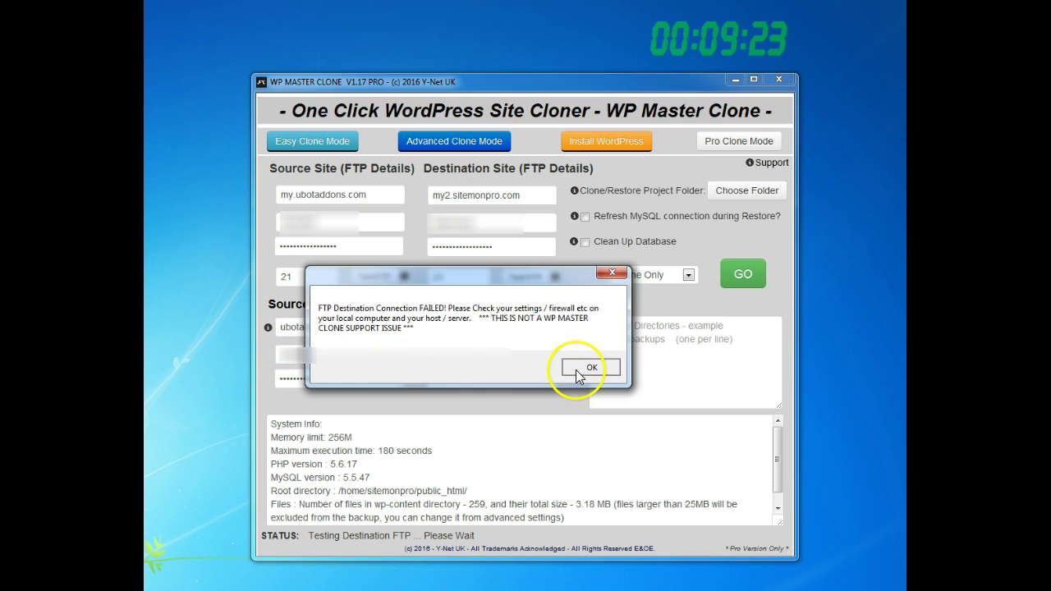
{"action": "left_click", "coordinate": [576, 369]}
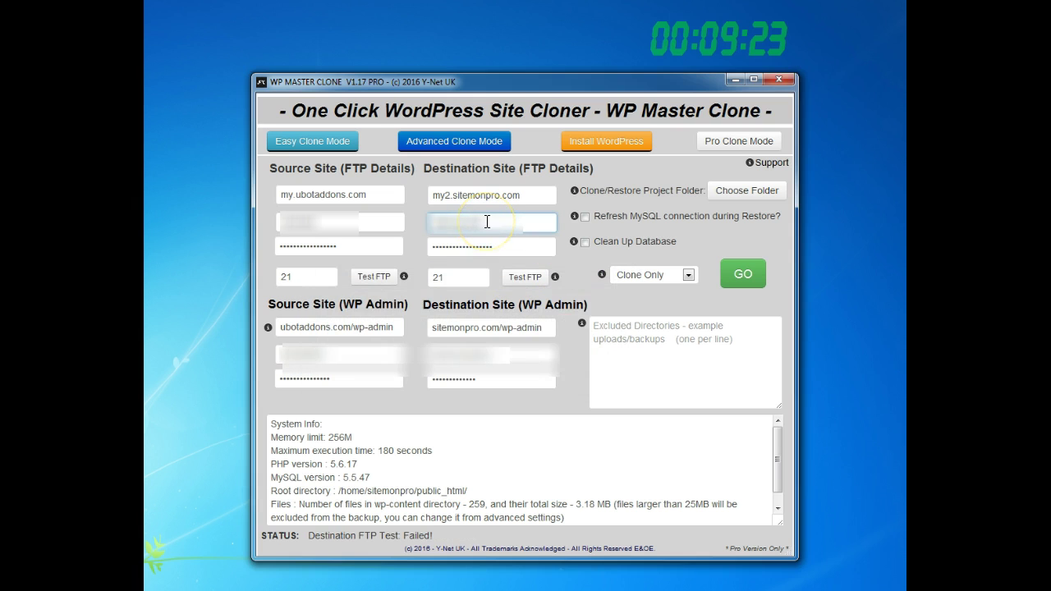
{"action": "left_click", "coordinate": [310, 141]}
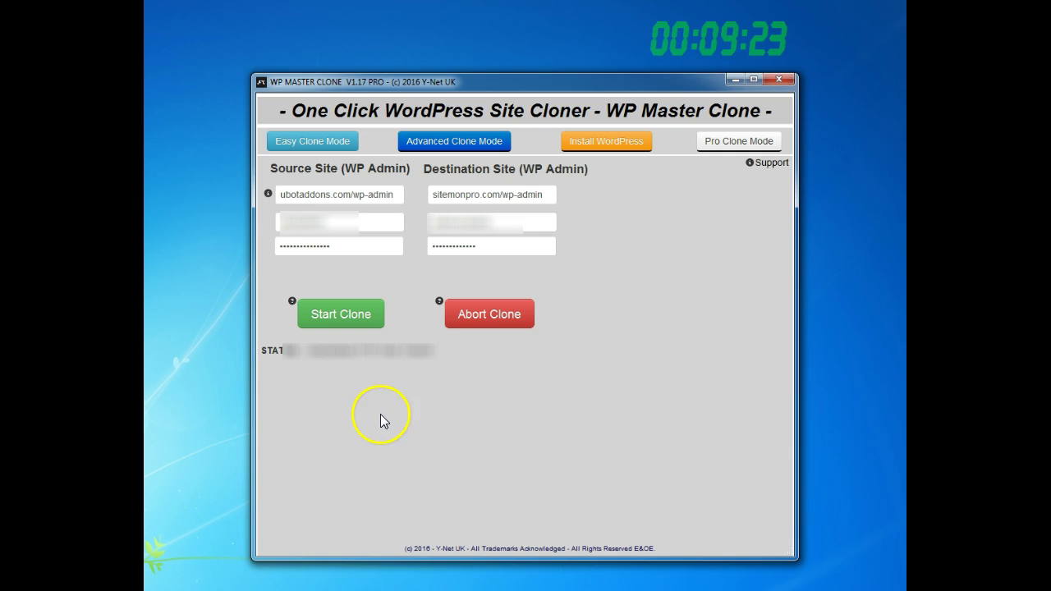
Switch to Internet Explorer and reload sitemonpro.com to check the cloned site.
{"action": "left_click_drag", "start_coordinate": [904, 107], "coordinate": [736, 100]}
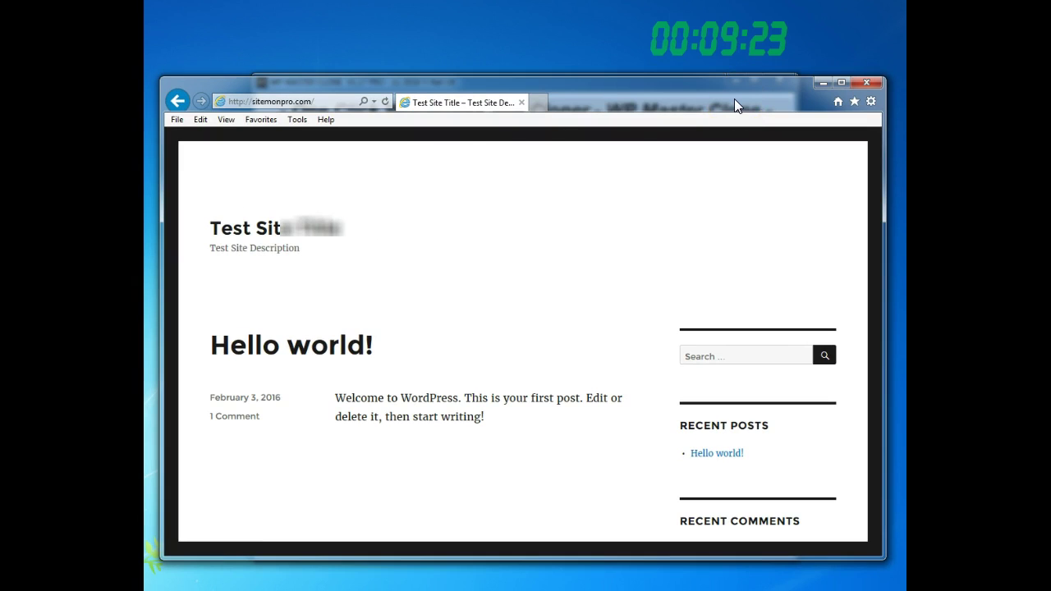
{"action": "left_click", "coordinate": [386, 103]}
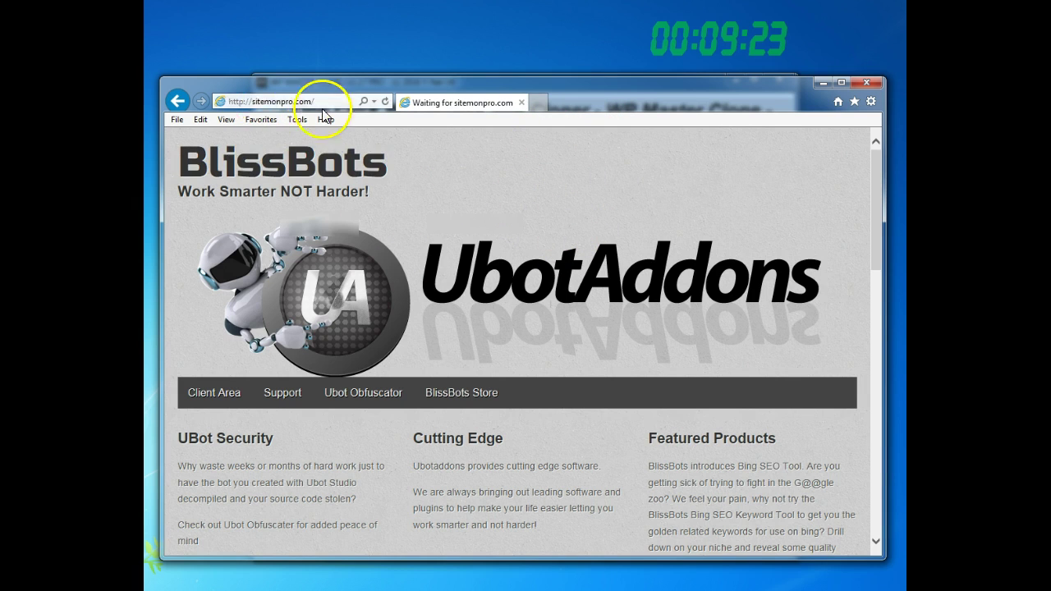
Open the source site ubotaddons.com in a new browser tab.
{"action": "left_click", "coordinate": [535, 103]}
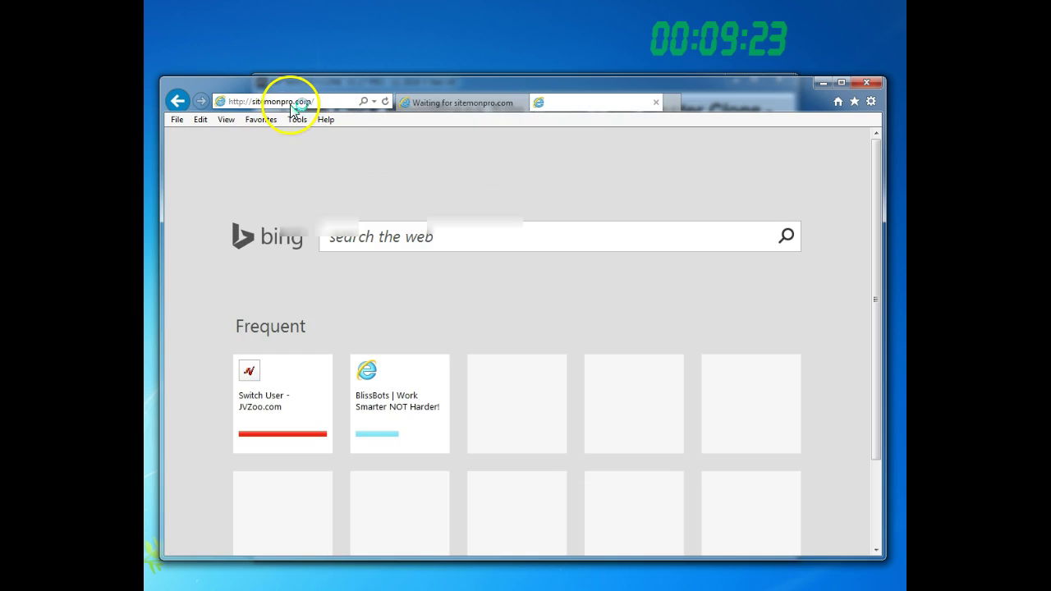
{"action": "type", "text": "boo"}
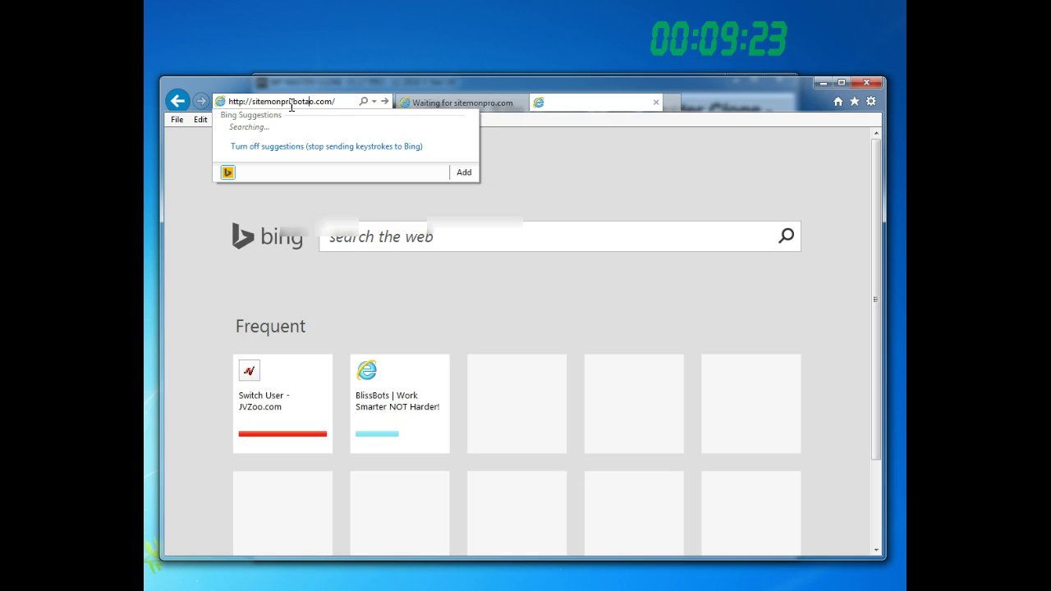
{"action": "type", "text": "taddons"}
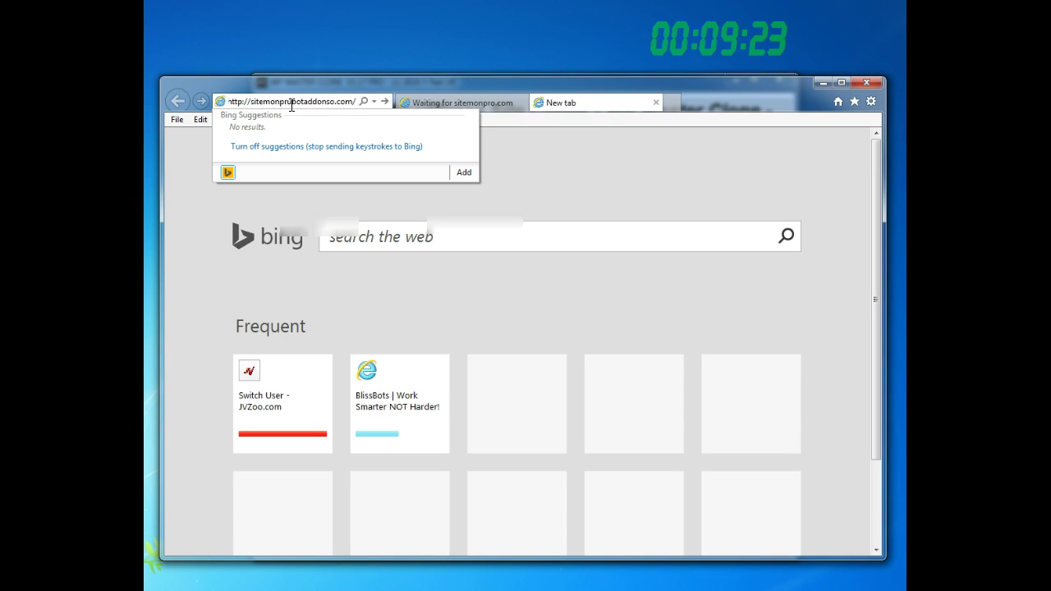
{"action": "key", "text": "ctrl+a"}
{"action": "type", "text": "ubotadd"}
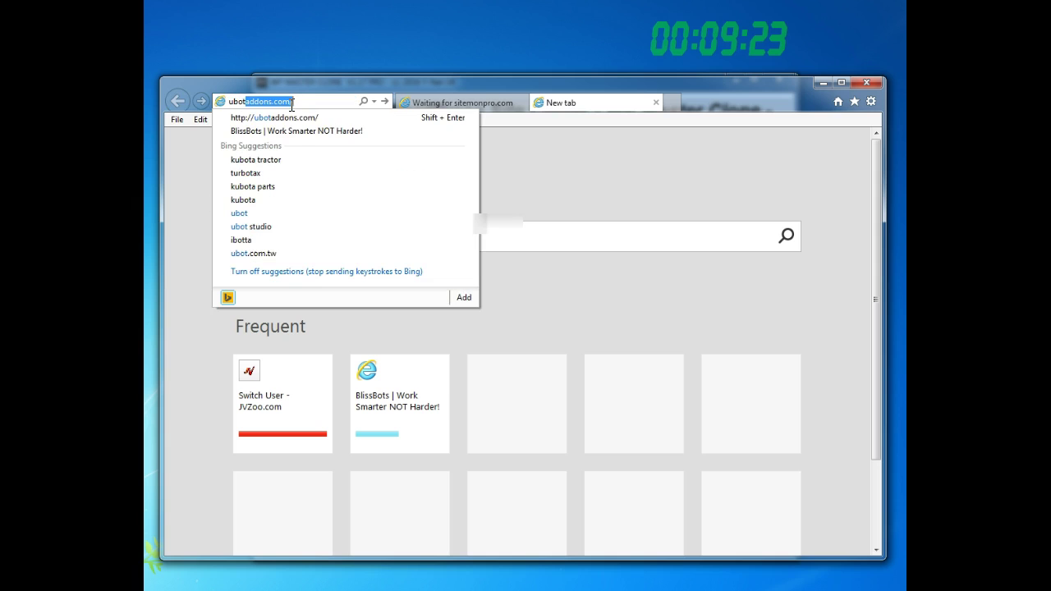
{"action": "type", "text": "ons.com"}
{"action": "key", "text": "Return"}
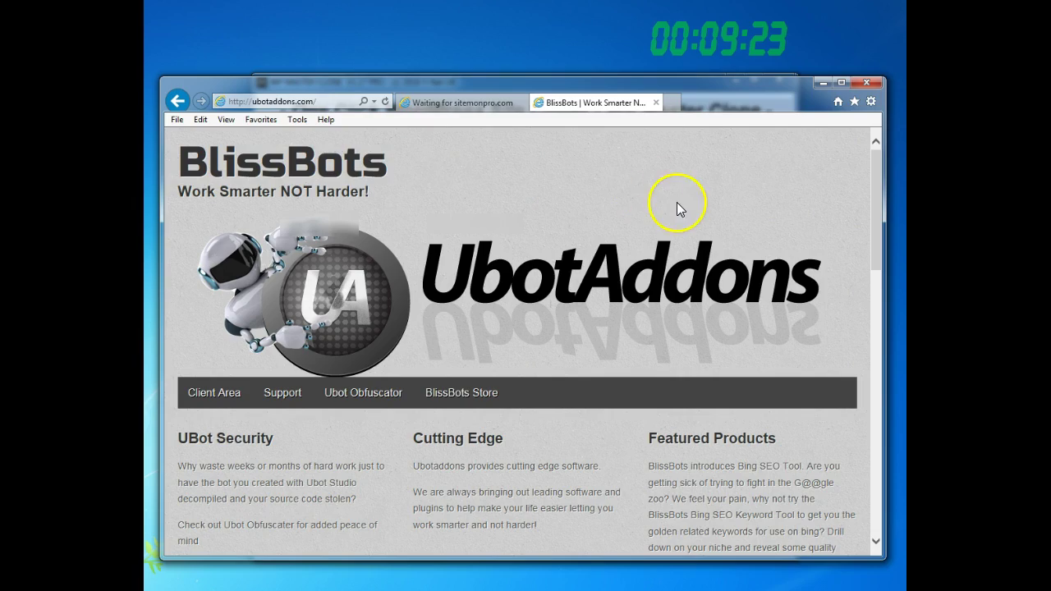
Compare the ubotaddons.com page with the cloned sitemonpro.com page, and close all browser tabs.
{"action": "left_click_drag", "start_coordinate": [876, 180], "coordinate": [865, 146]}
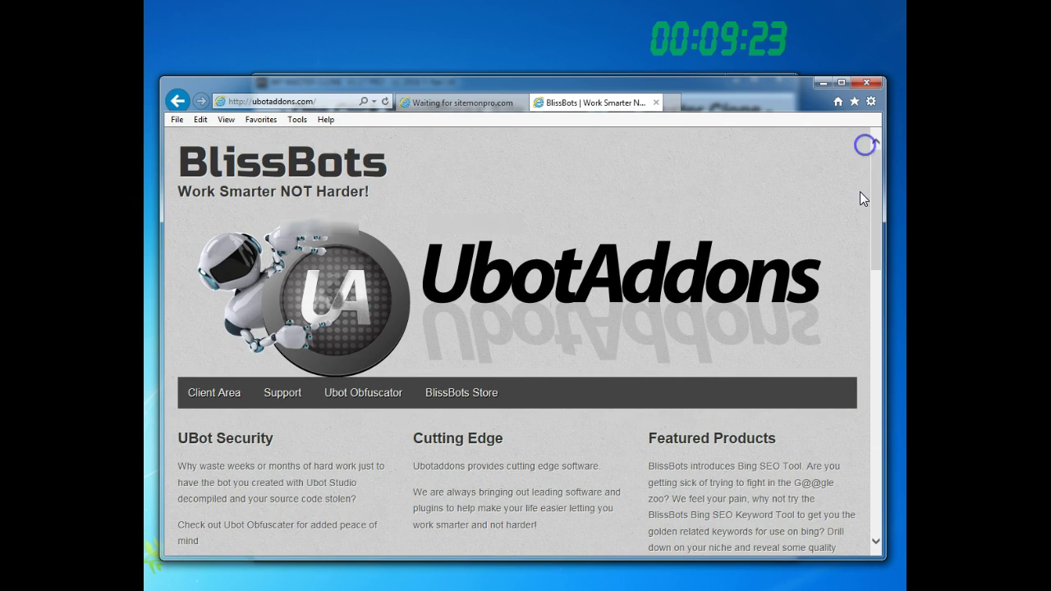
{"action": "left_click", "coordinate": [448, 104]}
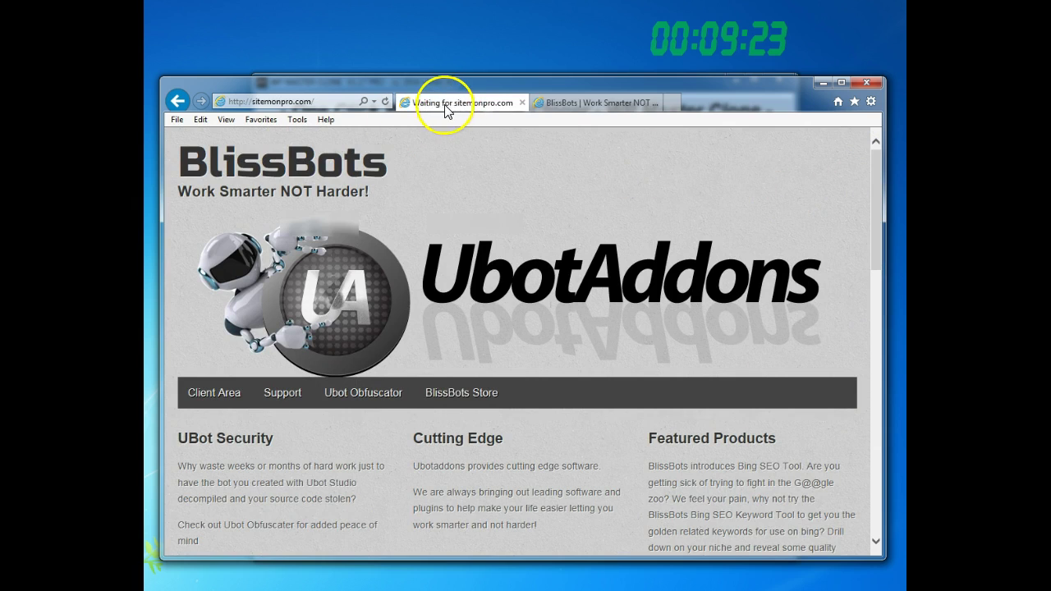
{"action": "left_click", "coordinate": [385, 102]}
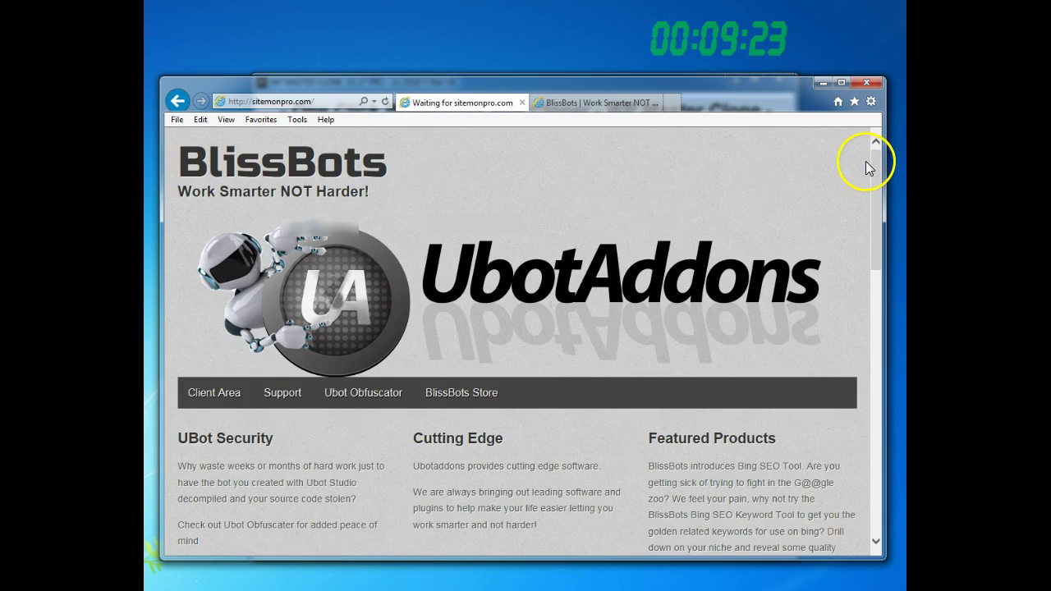
{"action": "left_click_drag", "start_coordinate": [874, 168], "coordinate": [840, 117]}
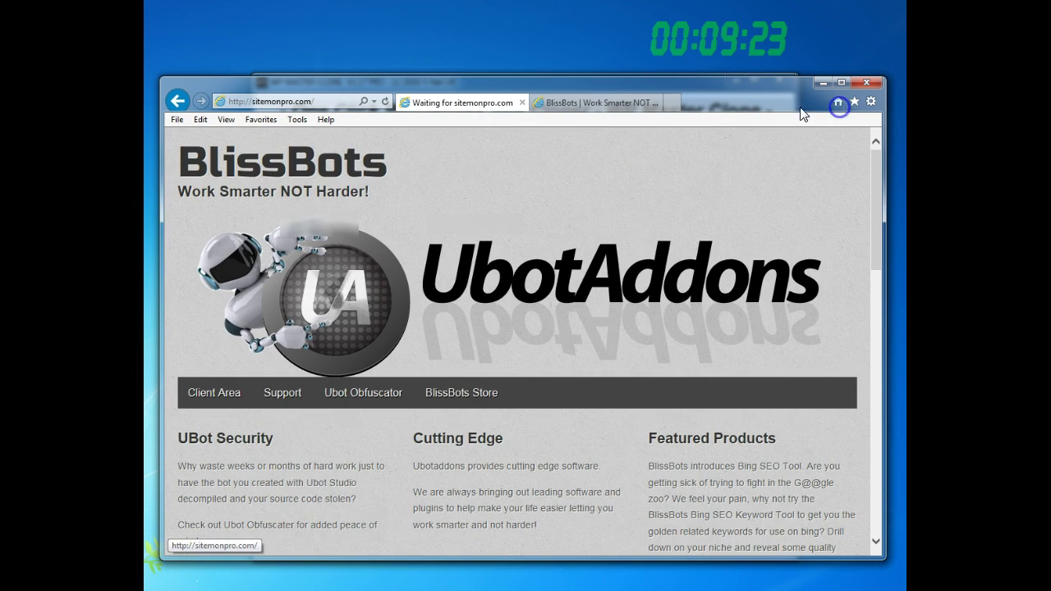
{"action": "left_click", "coordinate": [869, 91]}
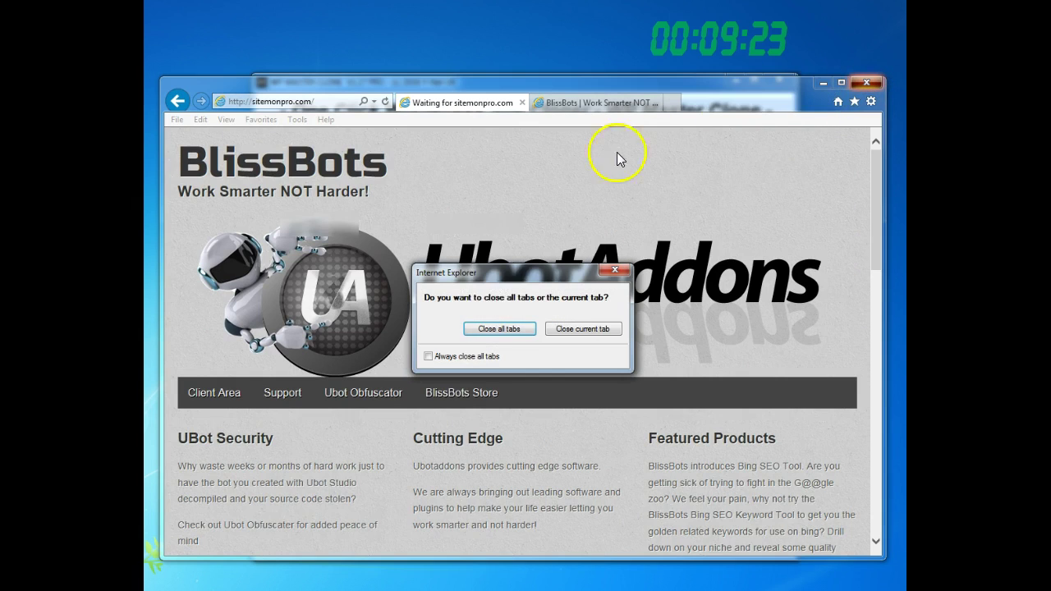
{"action": "left_click", "coordinate": [498, 329]}
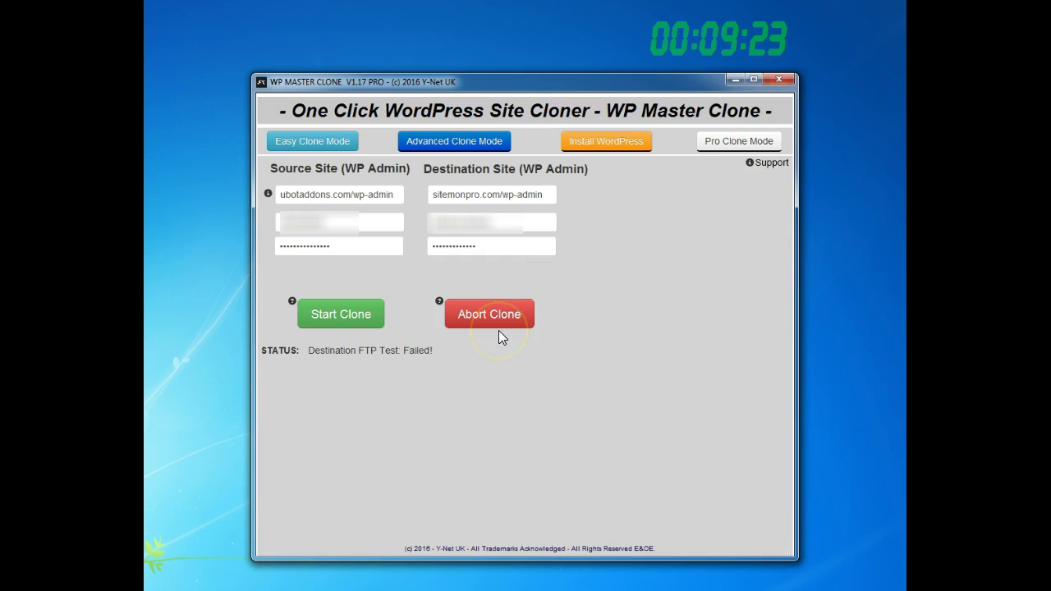